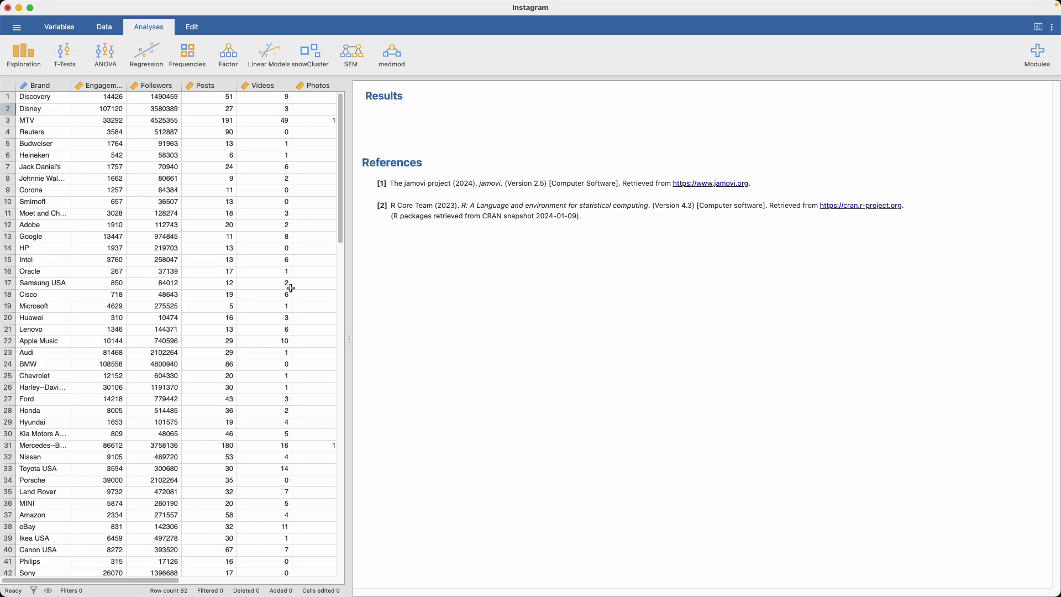
- Look through all brand rows and the engagement, followers, posts, videos and photos columns of the dataset
{"action": "scroll", "coordinate": [223, 326], "scroll_direction": "down", "scroll_amount": 15}
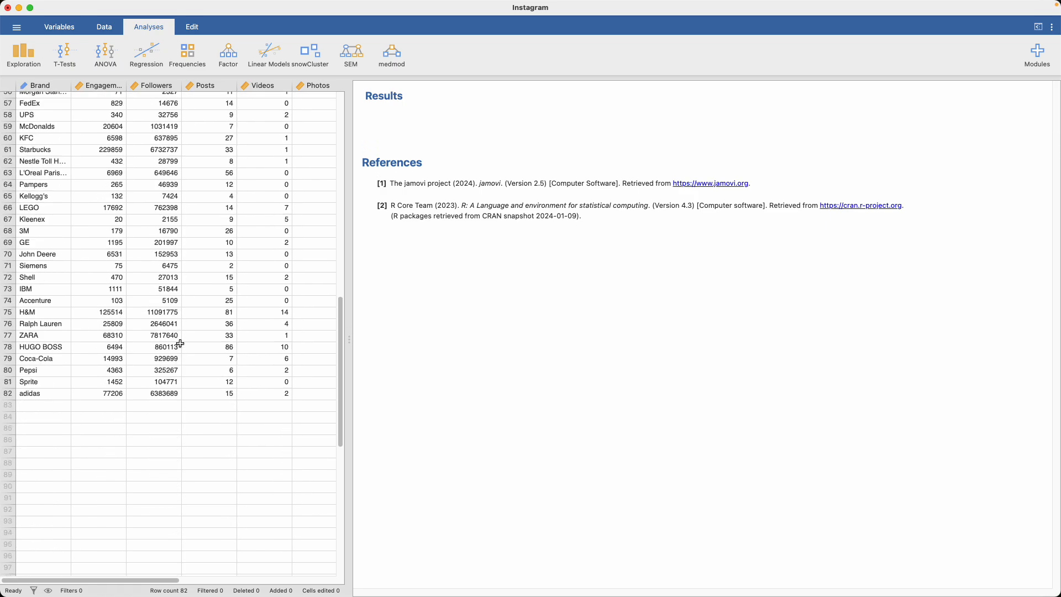
{"action": "scroll", "coordinate": [181, 344], "scroll_direction": "up", "scroll_amount": 15}
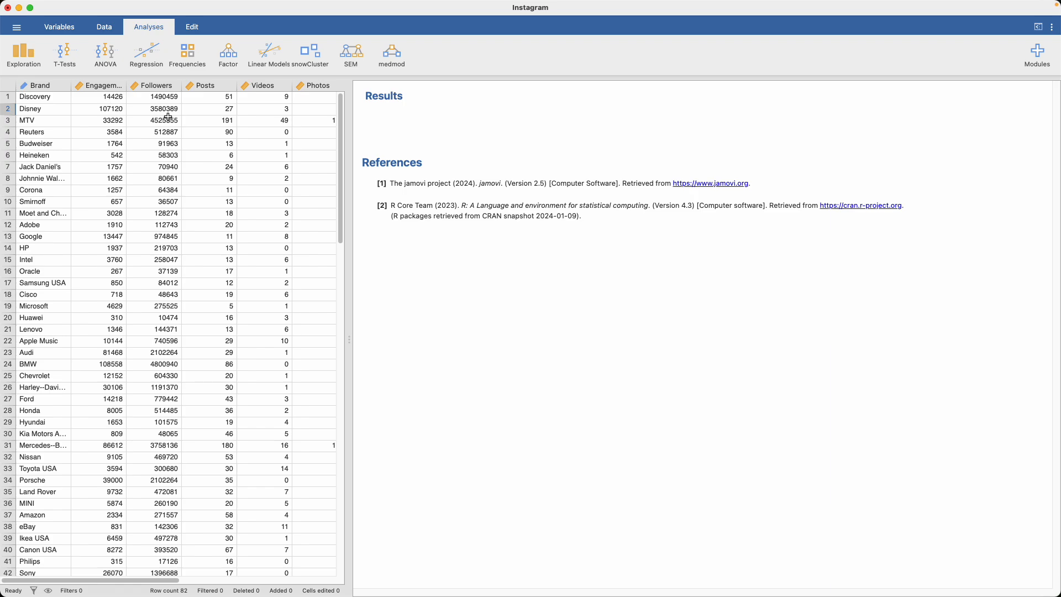
{"action": "scroll", "coordinate": [163, 116], "scroll_direction": "right", "scroll_amount": 3}
{"action": "scroll", "coordinate": [161, 107], "scroll_direction": "right", "scroll_amount": 1}
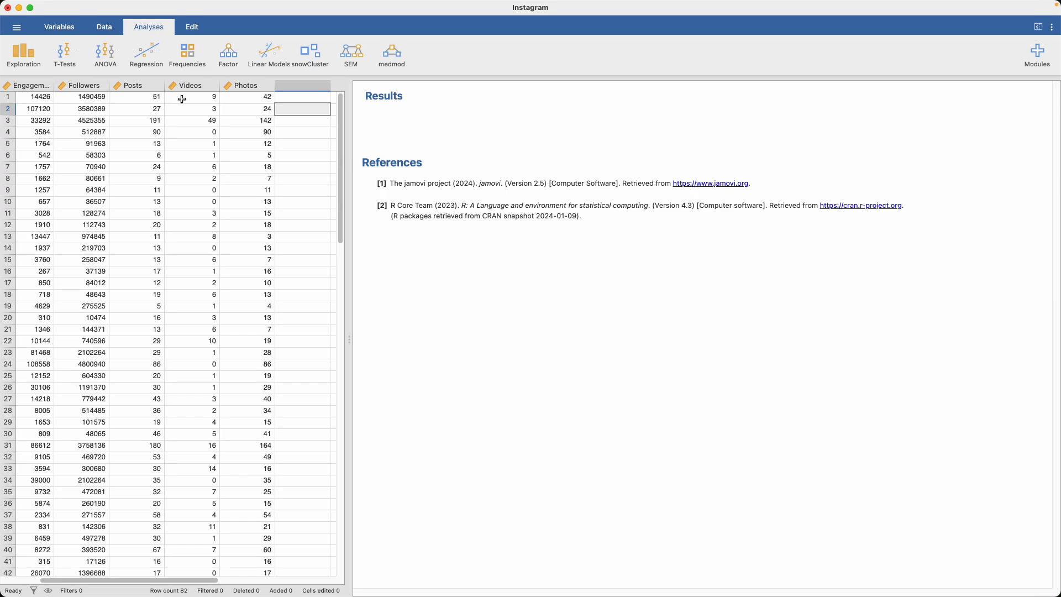
{"action": "scroll", "coordinate": [172, 205], "scroll_direction": "left", "scroll_amount": 5}
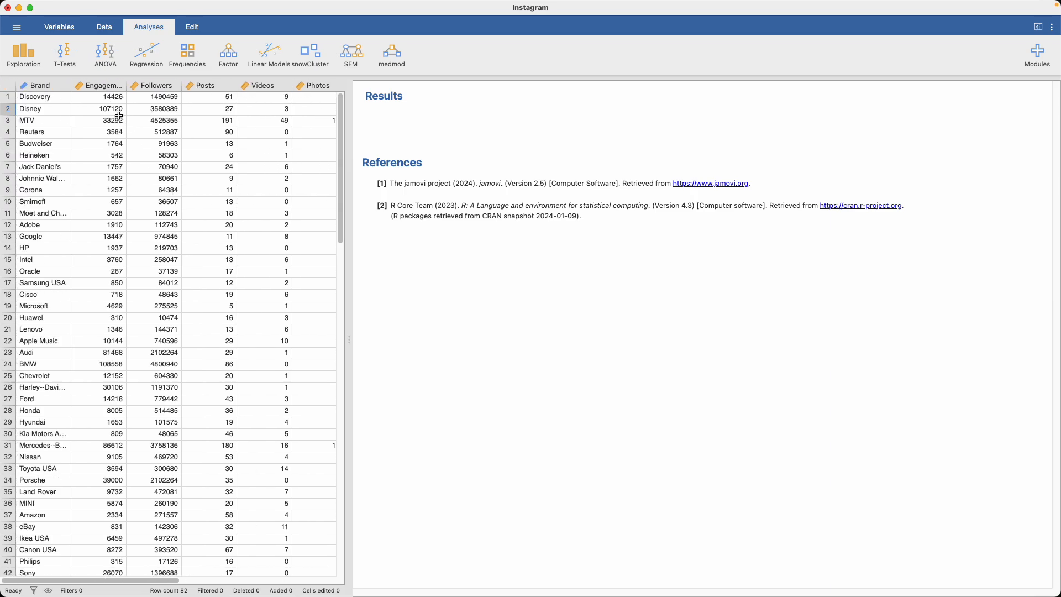
{"action": "scroll", "coordinate": [119, 115], "scroll_direction": "right", "scroll_amount": 5}
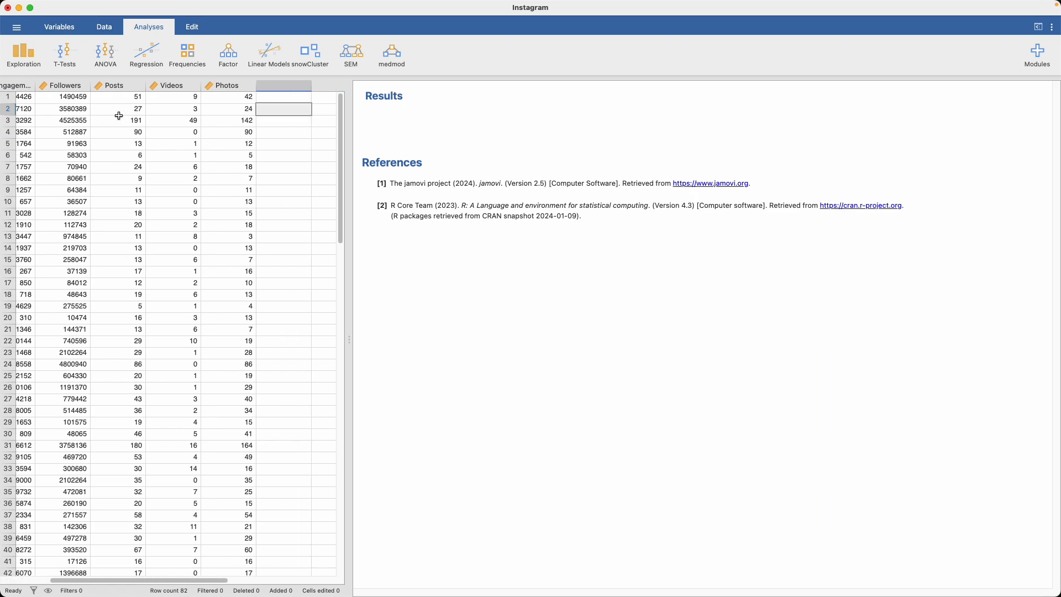
{"action": "scroll", "coordinate": [119, 117], "scroll_direction": "left", "scroll_amount": 4}
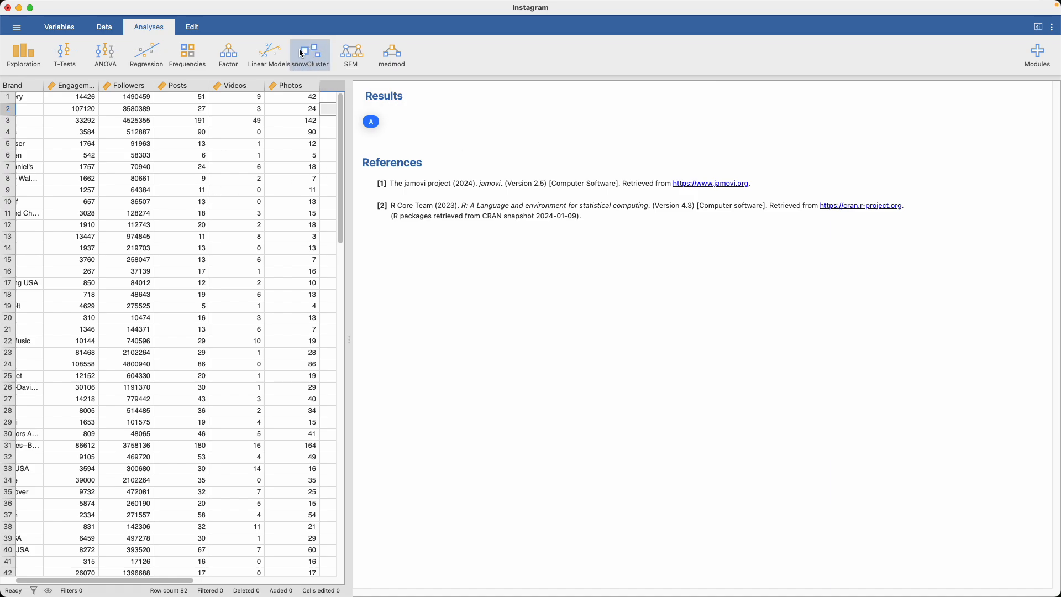
- Search the jamovi library for "snow" and check the snowCluster - Multivariate Analysis module's entry
{"action": "left_click", "coordinate": [1038, 55]}
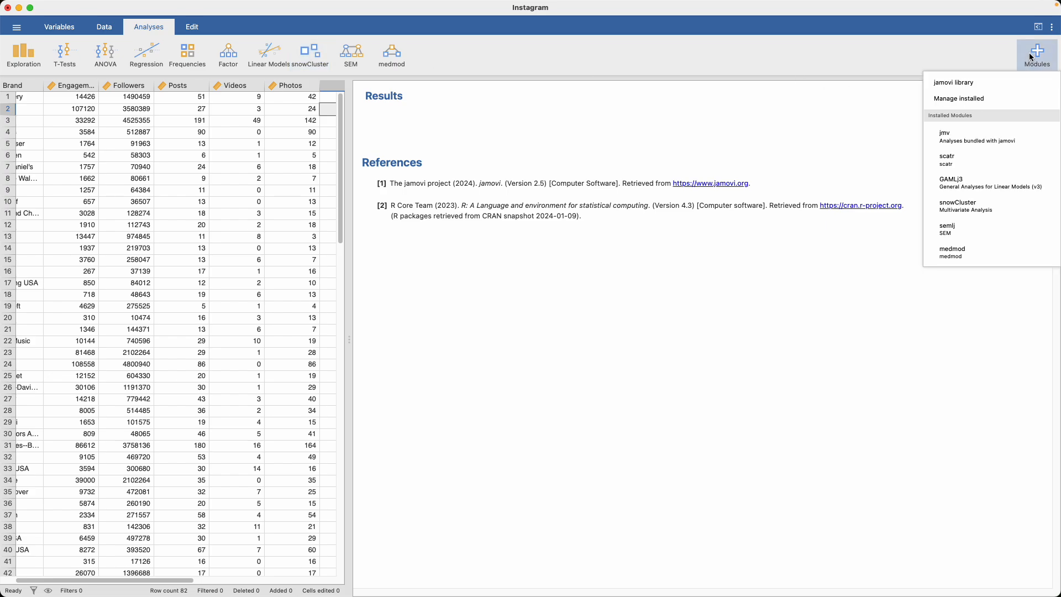
{"action": "left_click", "coordinate": [964, 84]}
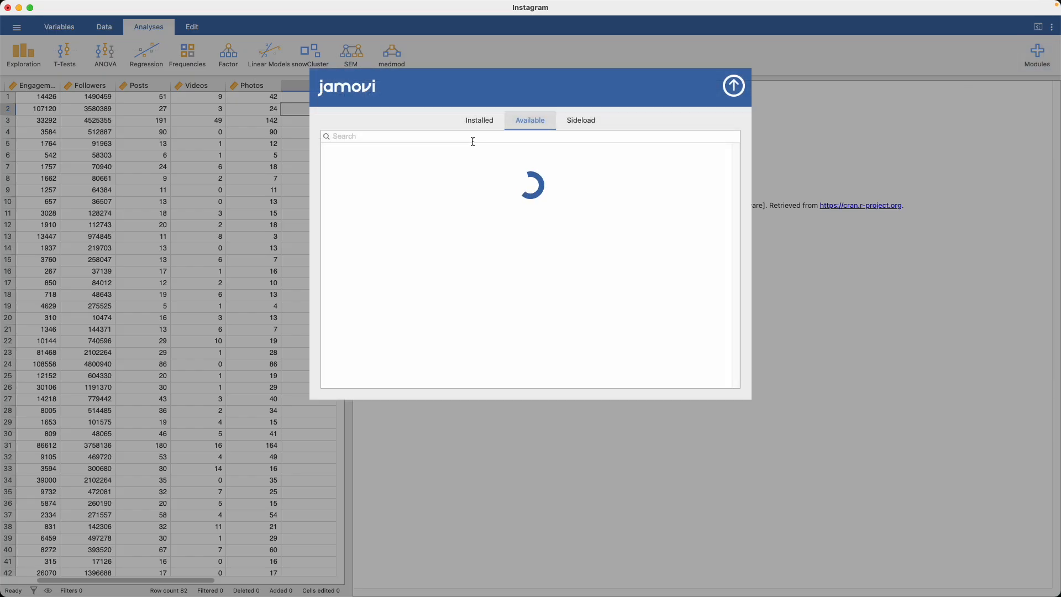
{"action": "type", "text": "snow"}
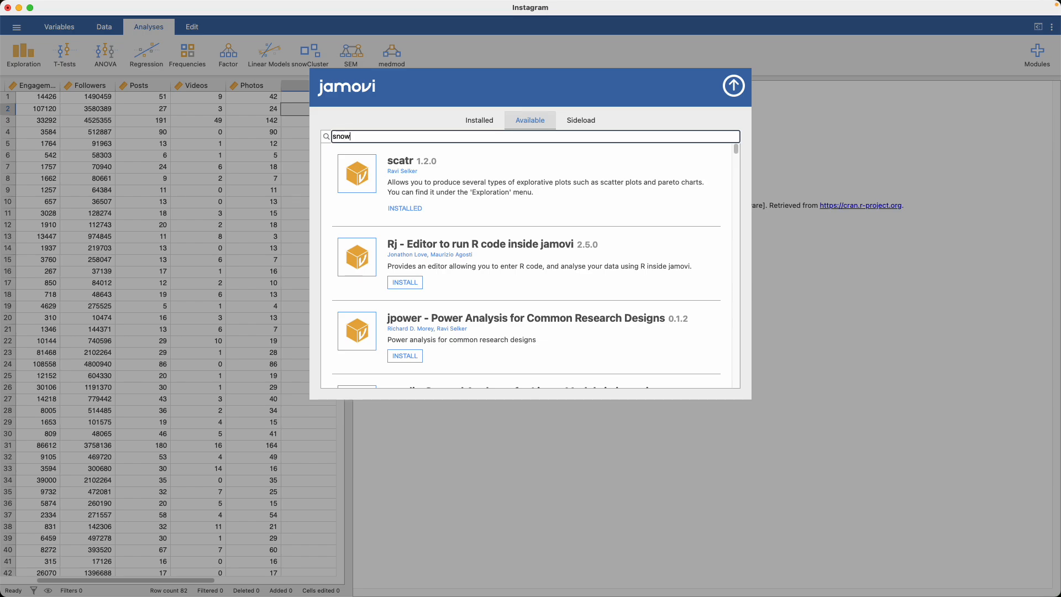
{"action": "scroll", "coordinate": [442, 246], "scroll_direction": "down", "scroll_amount": 5}
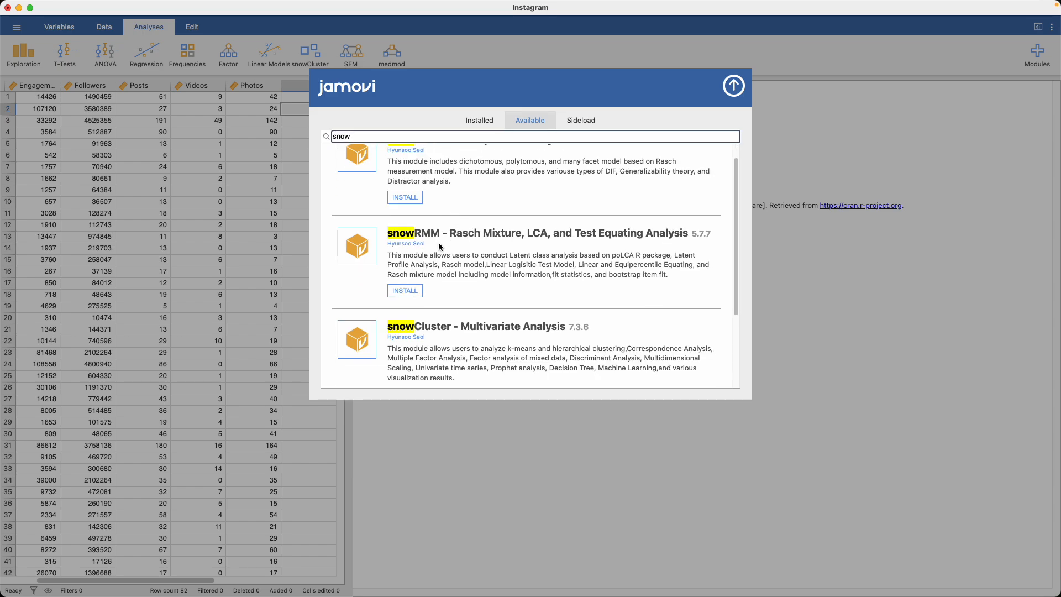
{"action": "scroll", "coordinate": [441, 249], "scroll_direction": "down", "scroll_amount": 1}
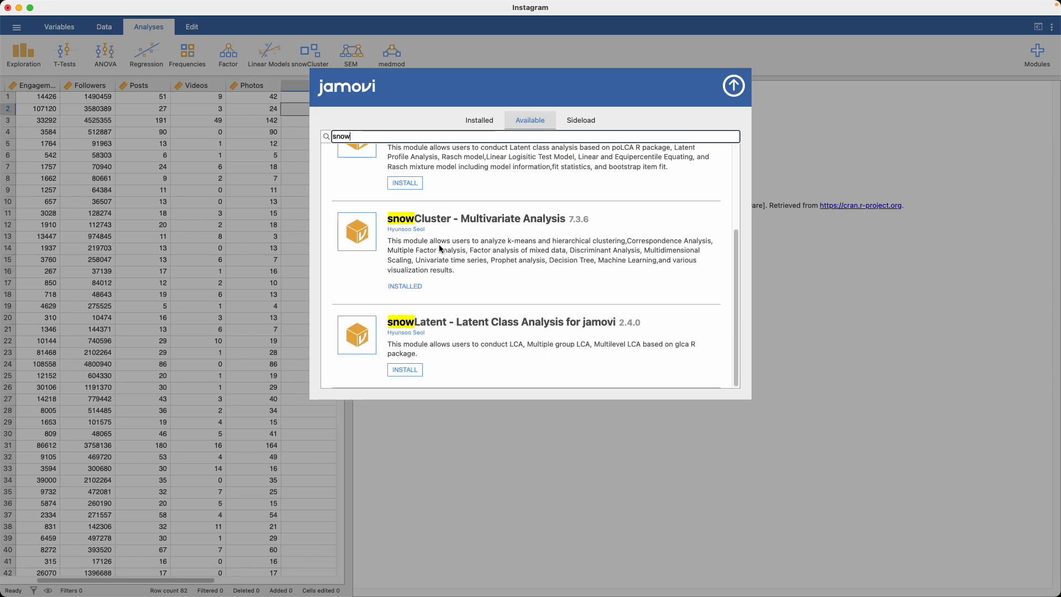
{"action": "scroll", "coordinate": [437, 243], "scroll_direction": "up", "scroll_amount": 1}
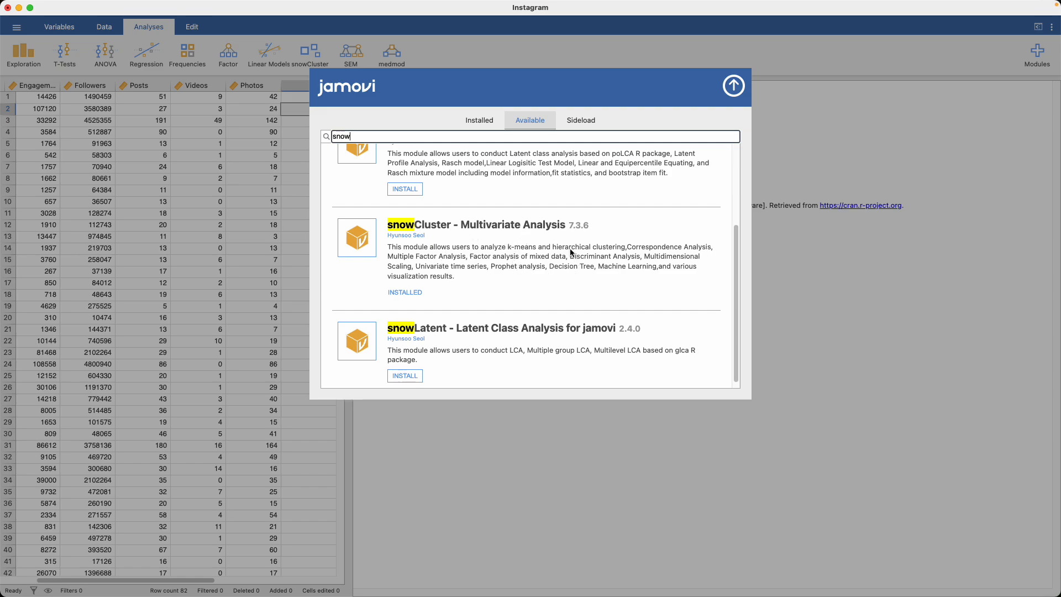
{"action": "left_click", "coordinate": [734, 85]}
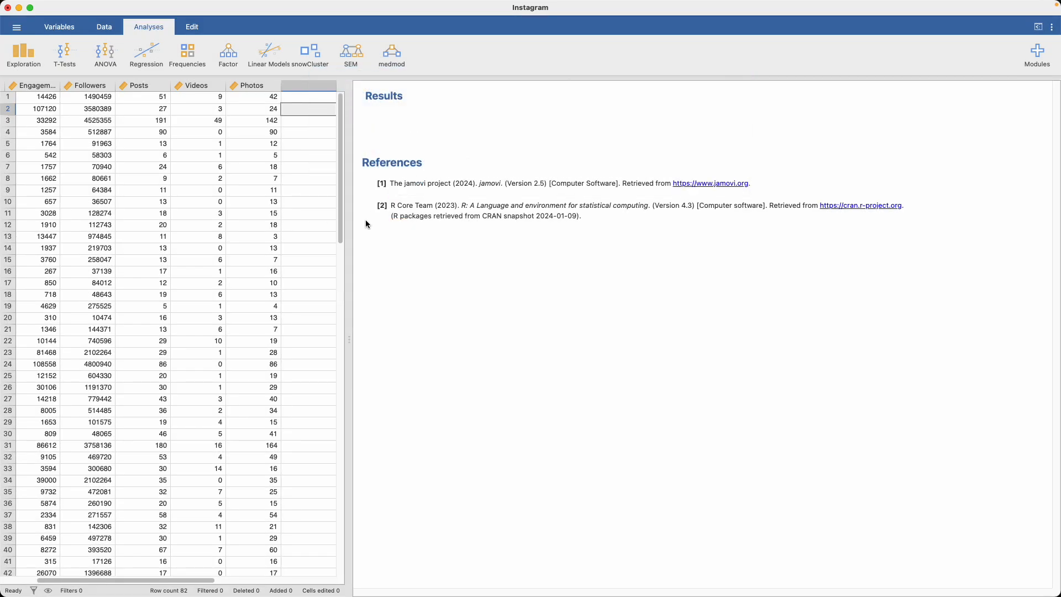
- Widen the data area slightly and add an empty snowCluster Hierarchical Clustering analysis to the results
{"action": "left_click_drag", "start_coordinate": [350, 293], "coordinate": [372, 292]}
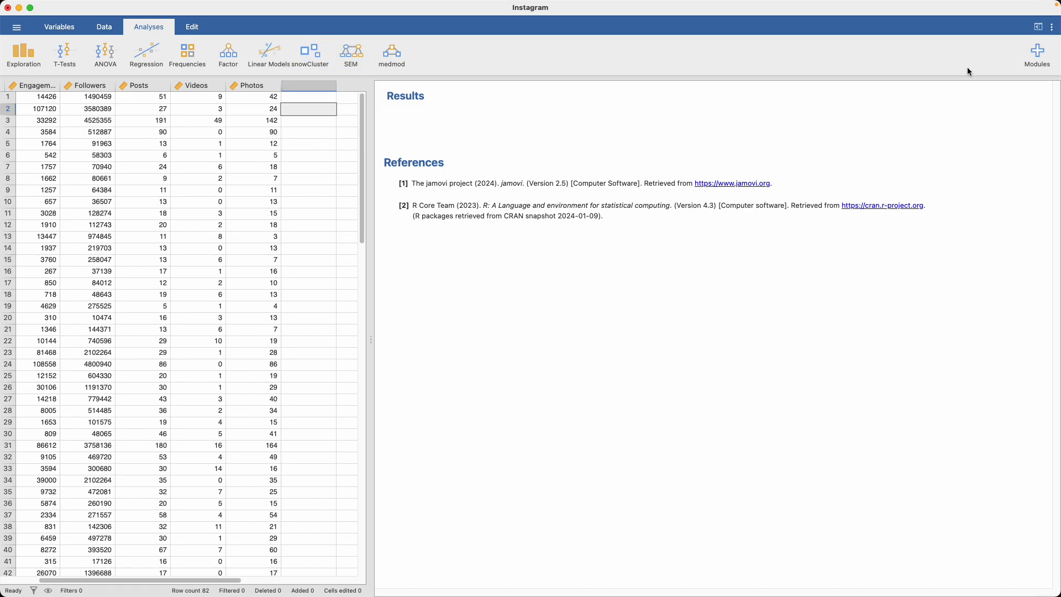
{"action": "left_click", "coordinate": [311, 55]}
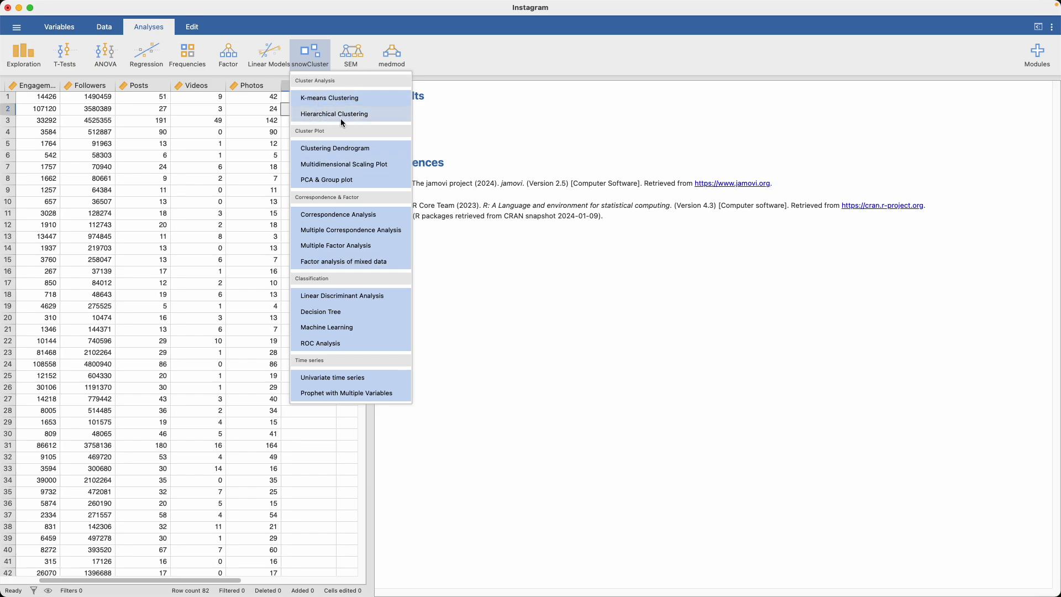
{"action": "left_click", "coordinate": [320, 113]}
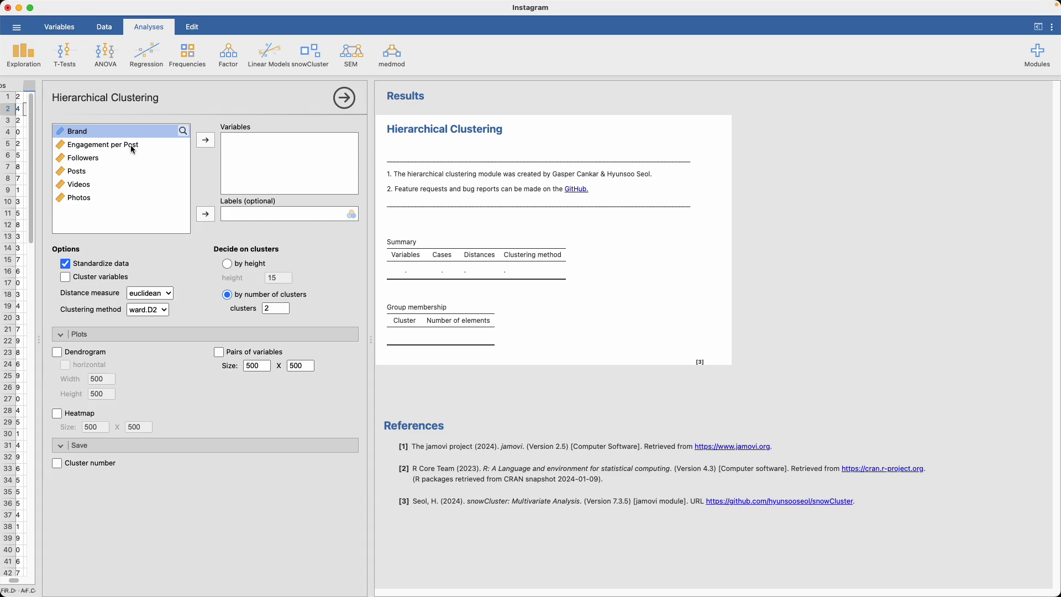
{"action": "left_click", "coordinate": [132, 146], "text": "shift"}
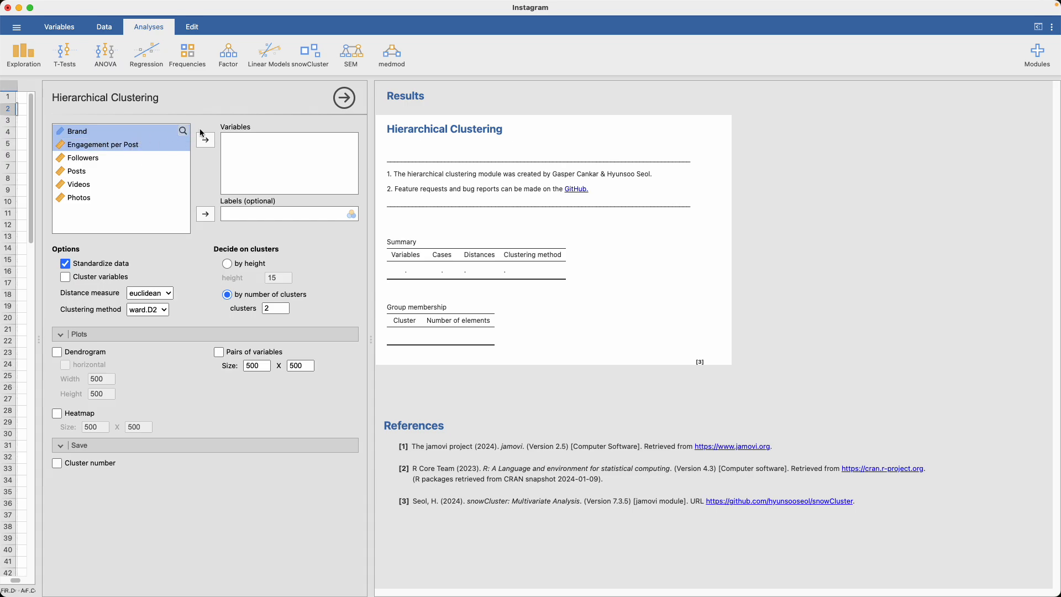
{"action": "left_click", "coordinate": [346, 99]}
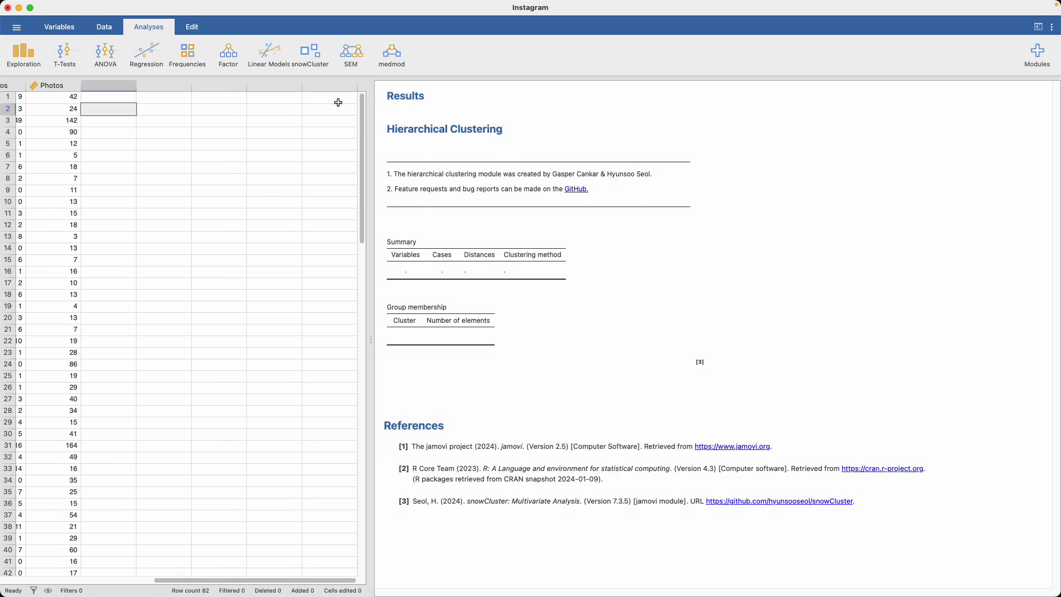
- Run Descriptives on Engagement per Post, Followers, Posts, Videos and Photos
{"action": "left_click_drag", "start_coordinate": [212, 581], "coordinate": [27, 577]}
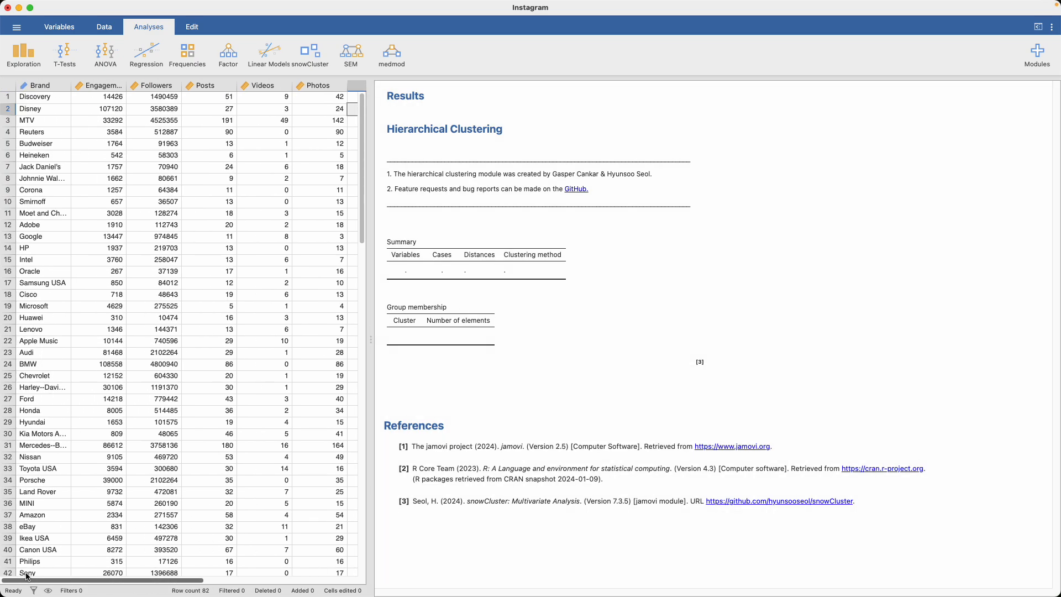
{"action": "left_click", "coordinate": [24, 55]}
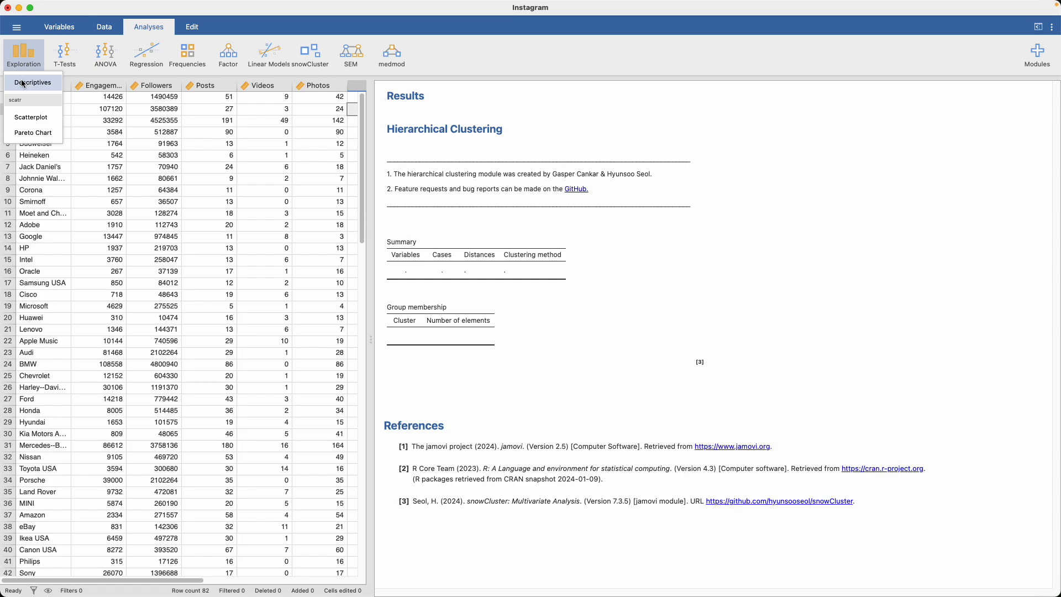
{"action": "left_click", "coordinate": [24, 83]}
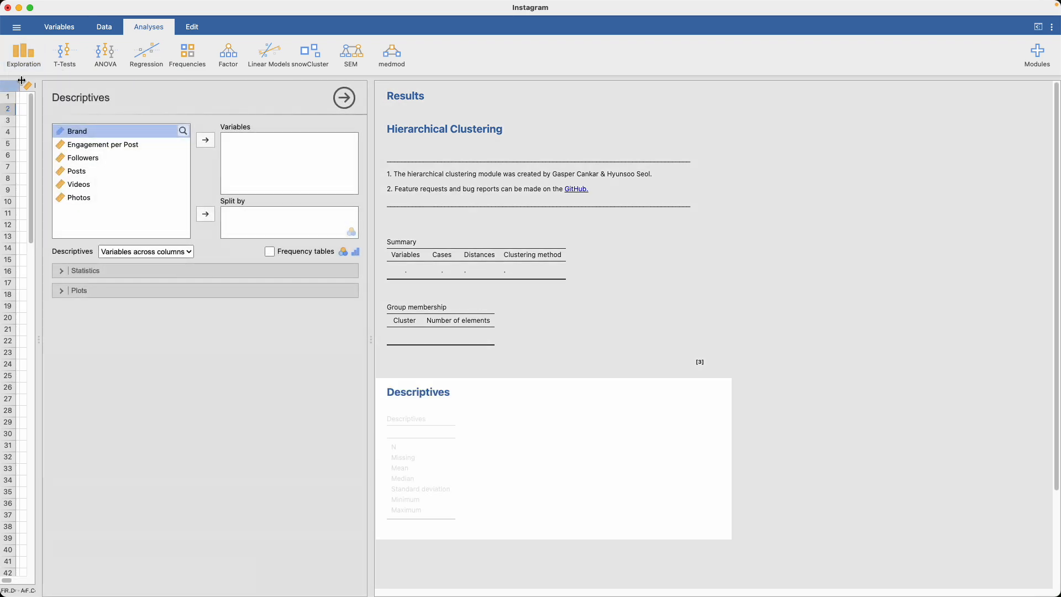
{"action": "left_click", "coordinate": [99, 146]}
{"action": "left_click_drag", "start_coordinate": [99, 147], "coordinate": [109, 198]}
{"action": "left_click", "coordinate": [205, 140]}
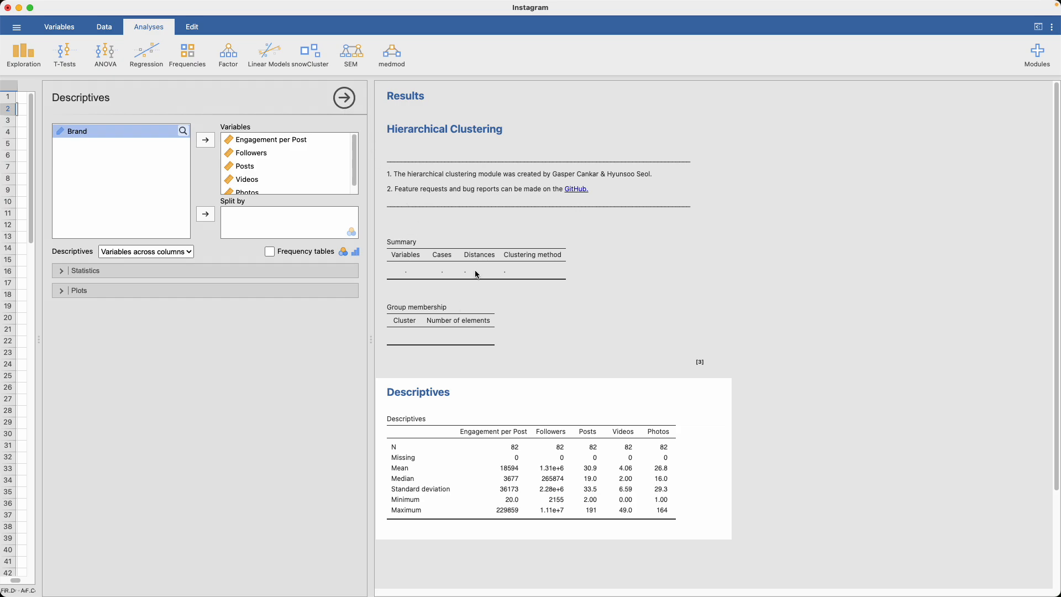
- Reopen the Hierarchical Clustering analysis and assign Engagement per Post, Followers, Posts, Videos and Photos as its variables
{"action": "left_click", "coordinate": [506, 189]}
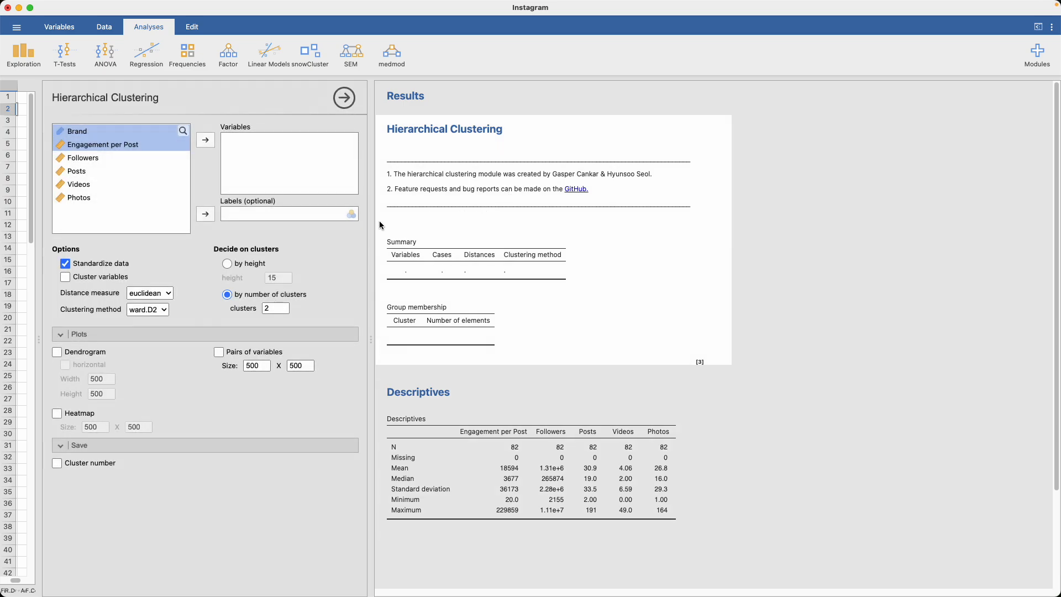
{"action": "left_click_drag", "start_coordinate": [151, 147], "coordinate": [148, 202]}
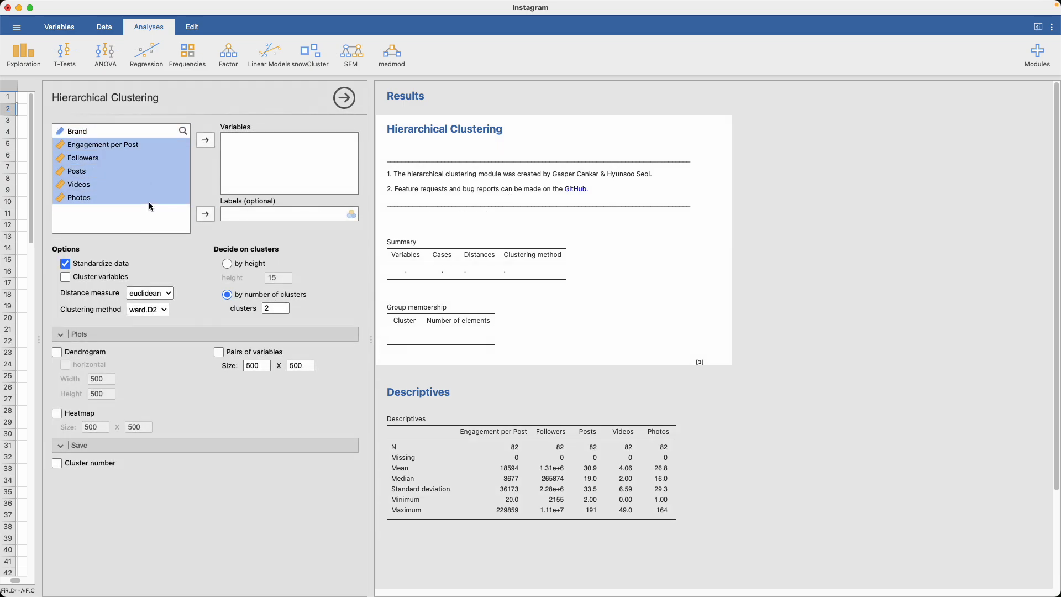
{"action": "left_click", "coordinate": [199, 141]}
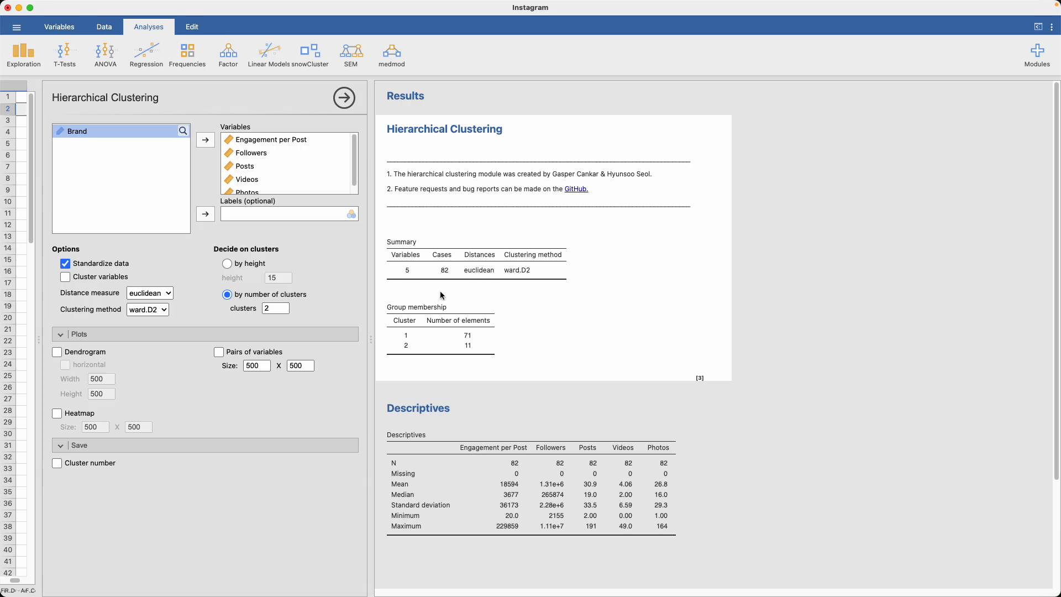
- Review the available distance measures and clustering methods, keeping euclidean and ward.D2 selected
{"action": "left_click", "coordinate": [160, 293]}
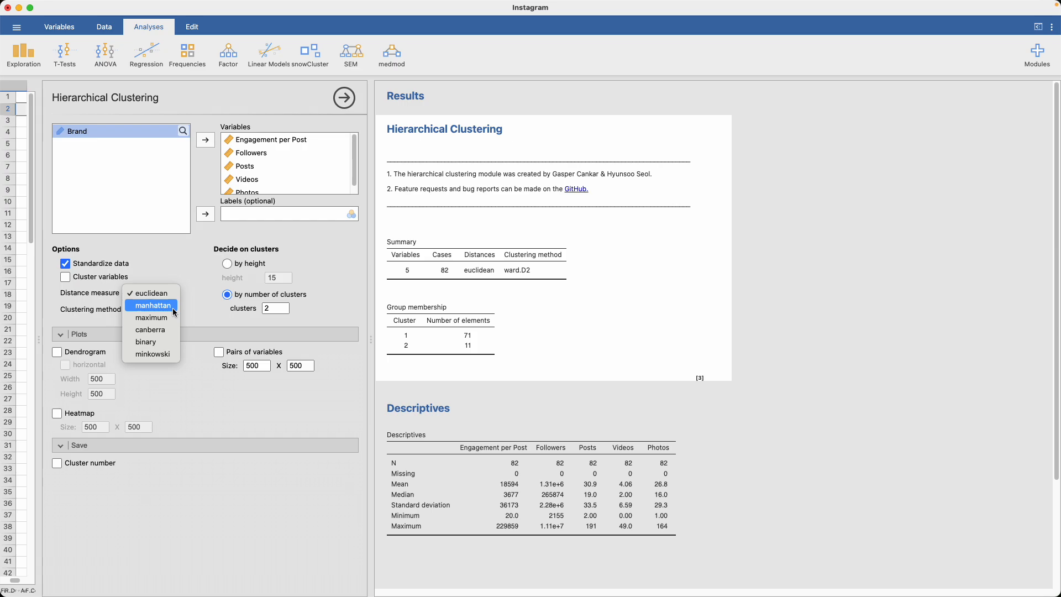
{"action": "left_click", "coordinate": [172, 274]}
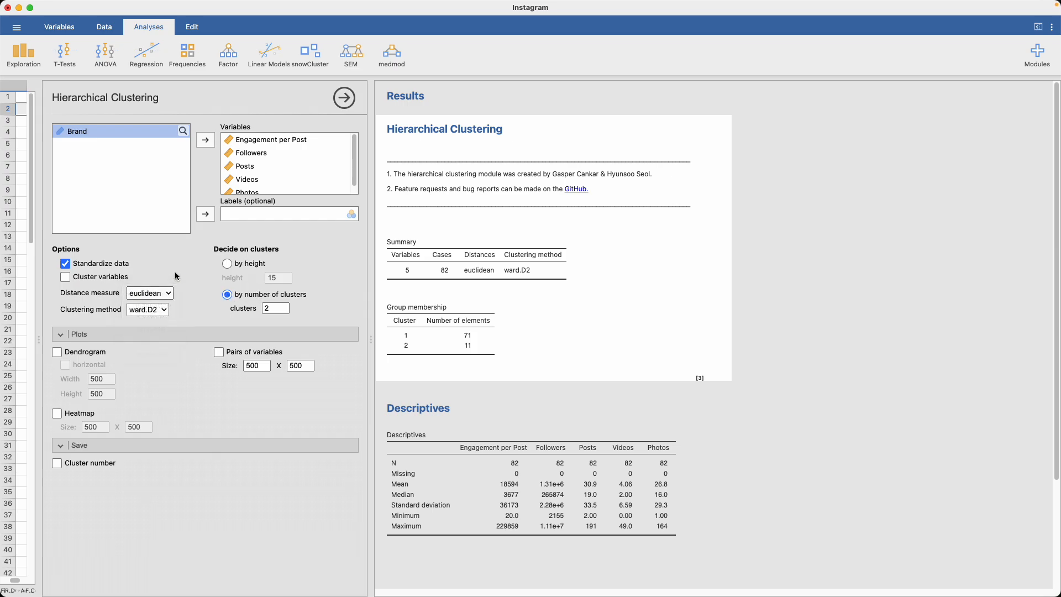
{"action": "left_click", "coordinate": [162, 300]}
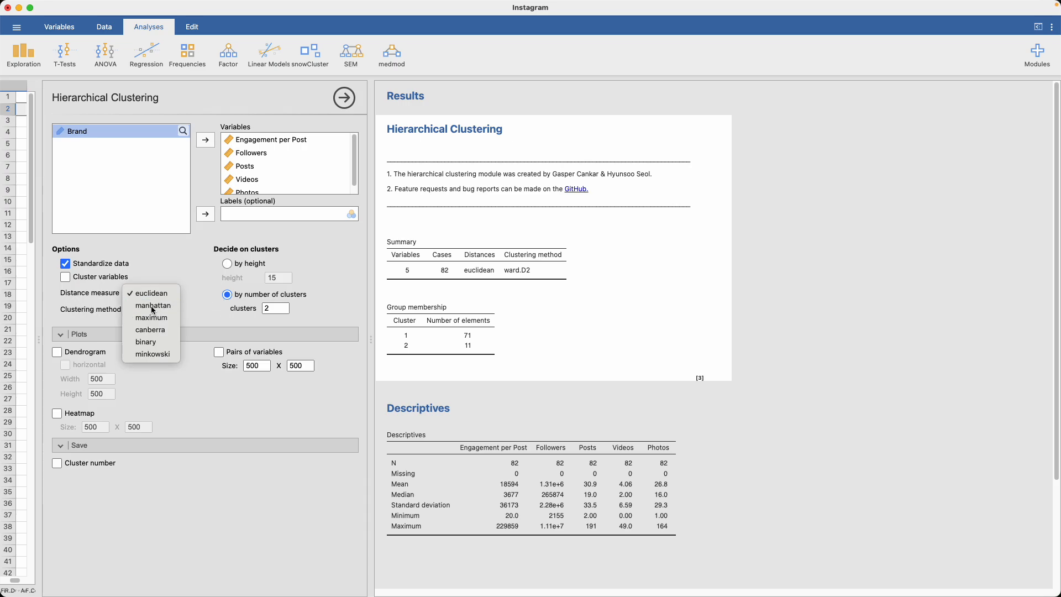
{"action": "left_click", "coordinate": [185, 277]}
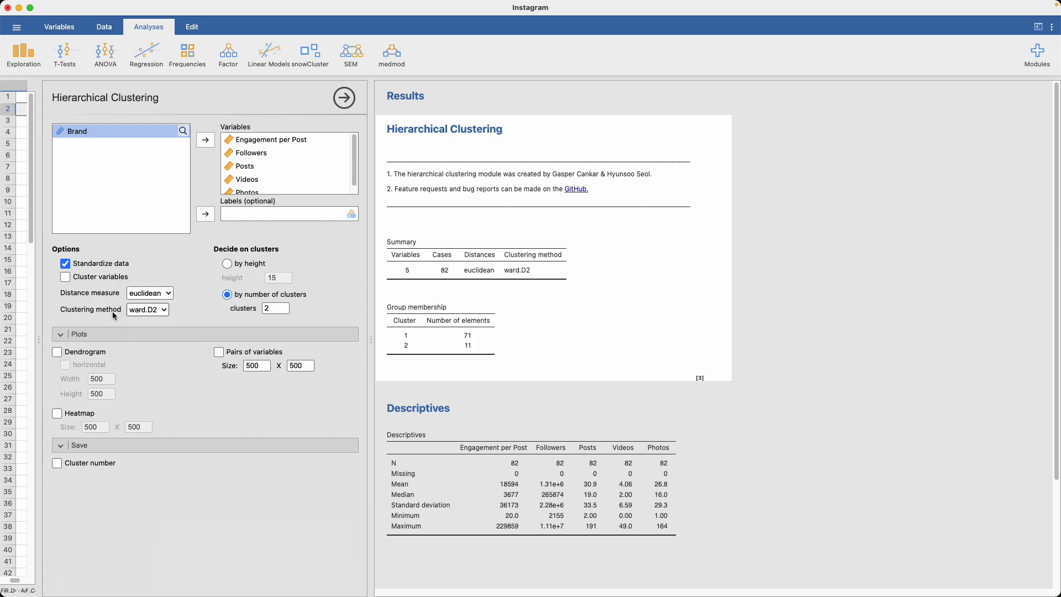
{"action": "left_click", "coordinate": [148, 311]}
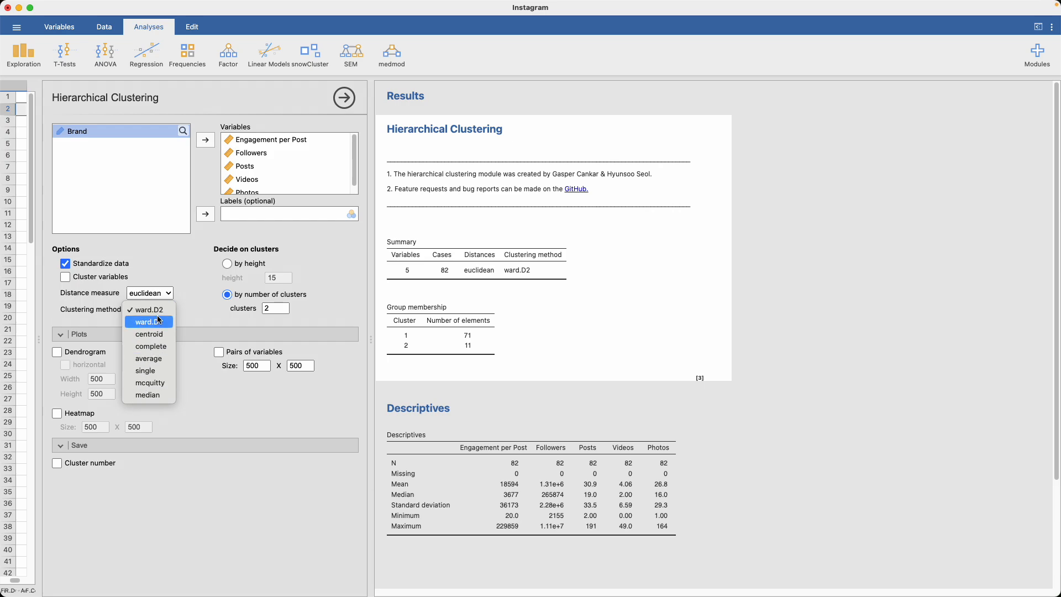
{"action": "left_click", "coordinate": [148, 310]}
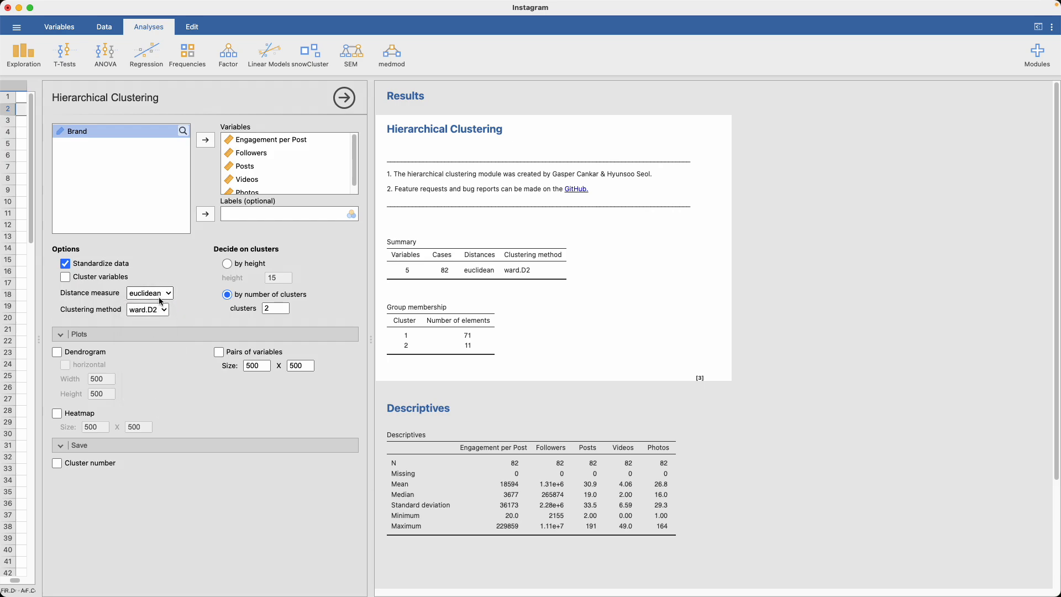
- Try 3, 4 and 5 clusters in turn for the hierarchical clustering to compare the group membership
{"action": "left_click", "coordinate": [269, 311]}
{"action": "left_click", "coordinate": [272, 310]}
{"action": "type", "text": "3"}
{"action": "key", "text": "Return"}
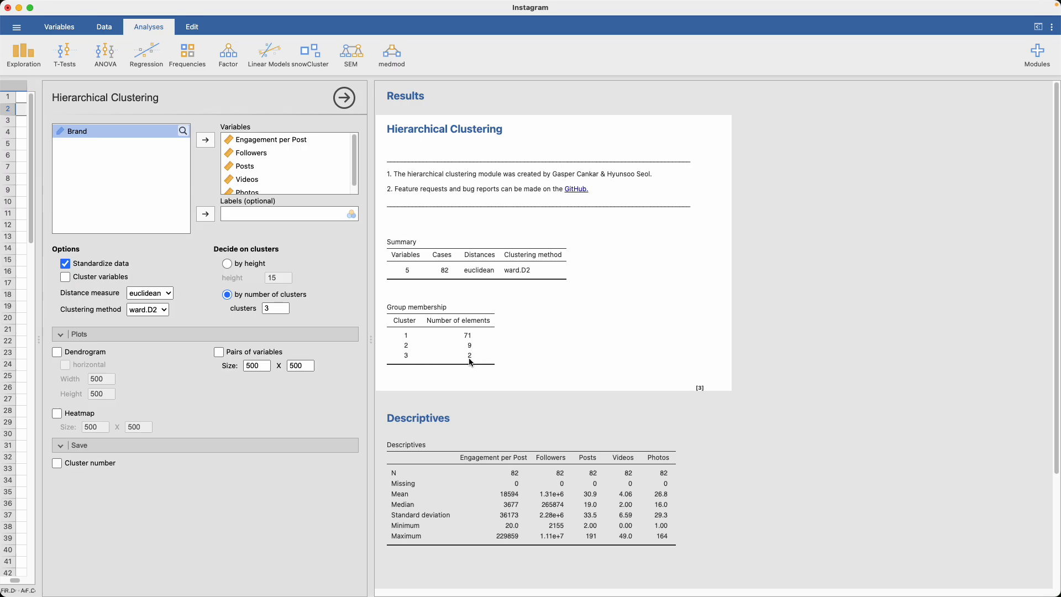
{"action": "left_click", "coordinate": [276, 310]}
{"action": "type", "text": "4"}
{"action": "key", "text": "Return"}
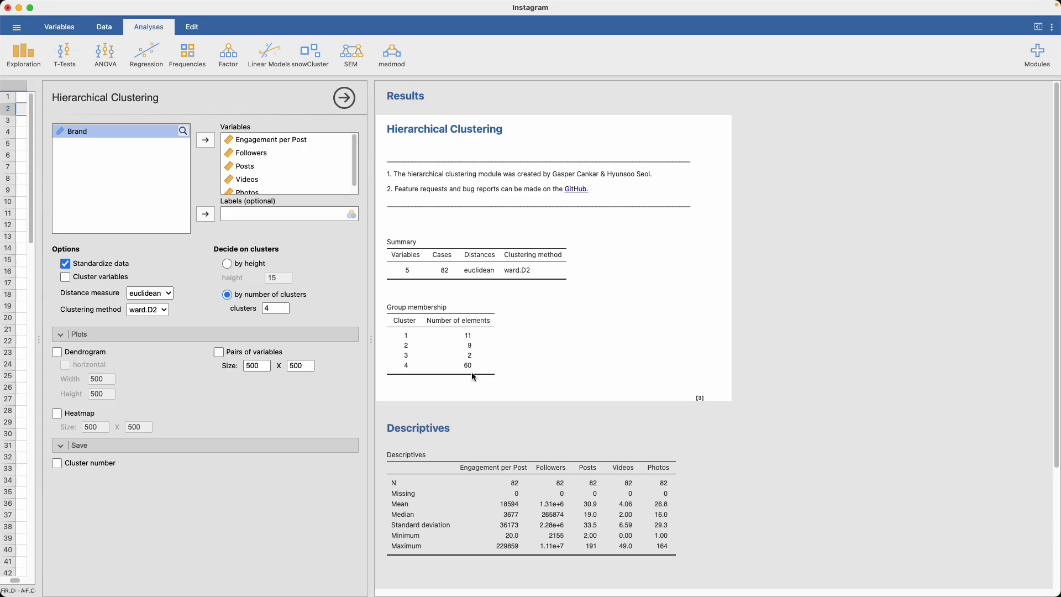
{"action": "left_click", "coordinate": [281, 311]}
{"action": "type", "text": "5"}
{"action": "key", "text": "Return"}
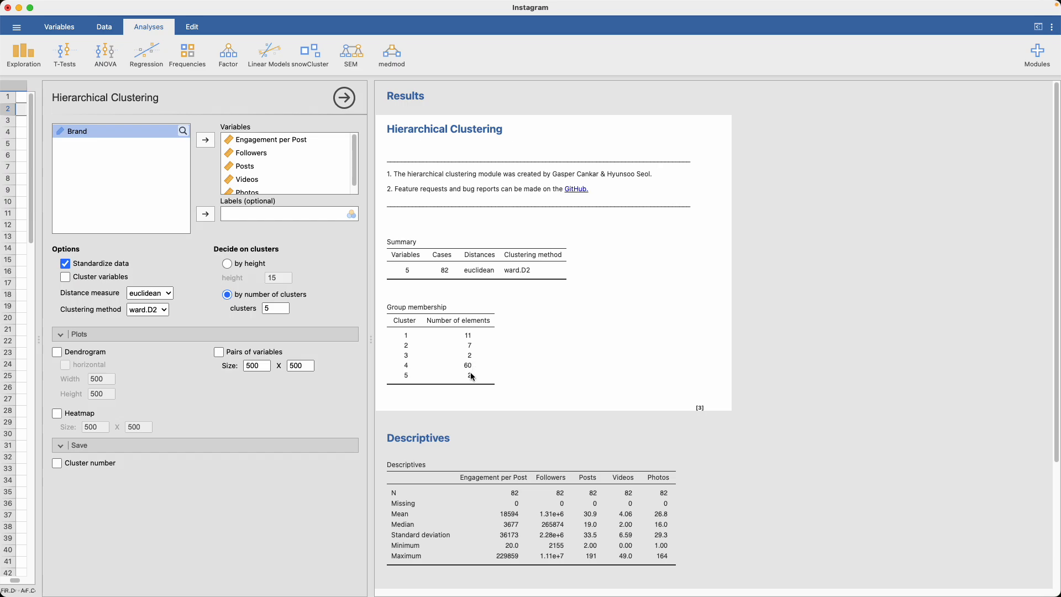
- Set the hierarchical clustering's number of clusters back to 2
{"action": "left_click", "coordinate": [277, 308]}
{"action": "type", "text": "2"}
{"action": "key", "text": "Return"}
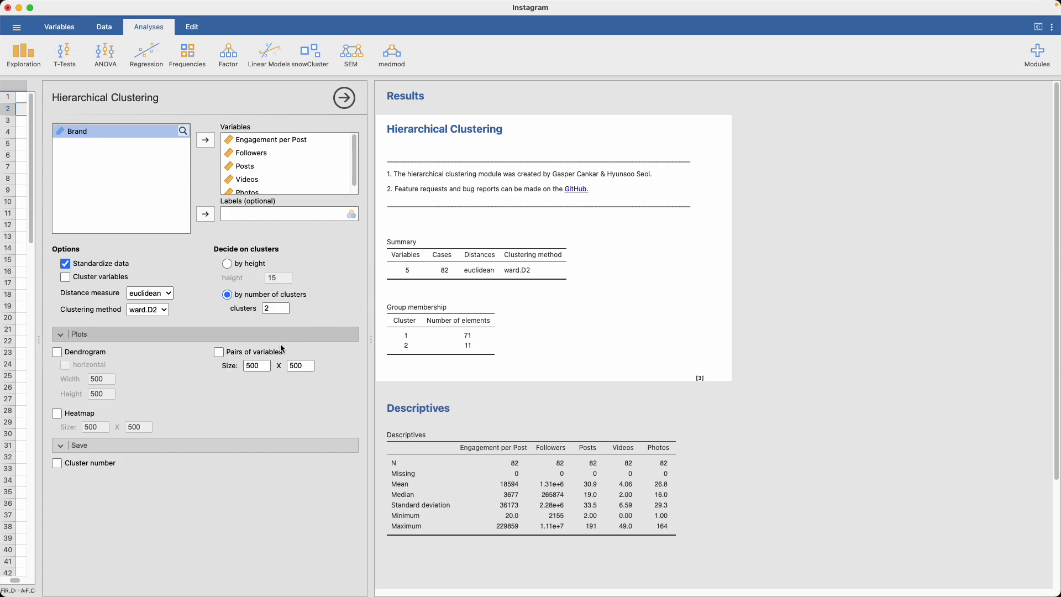
- Add a dendrogram to the hierarchical clustering results
{"action": "left_click", "coordinate": [75, 352]}
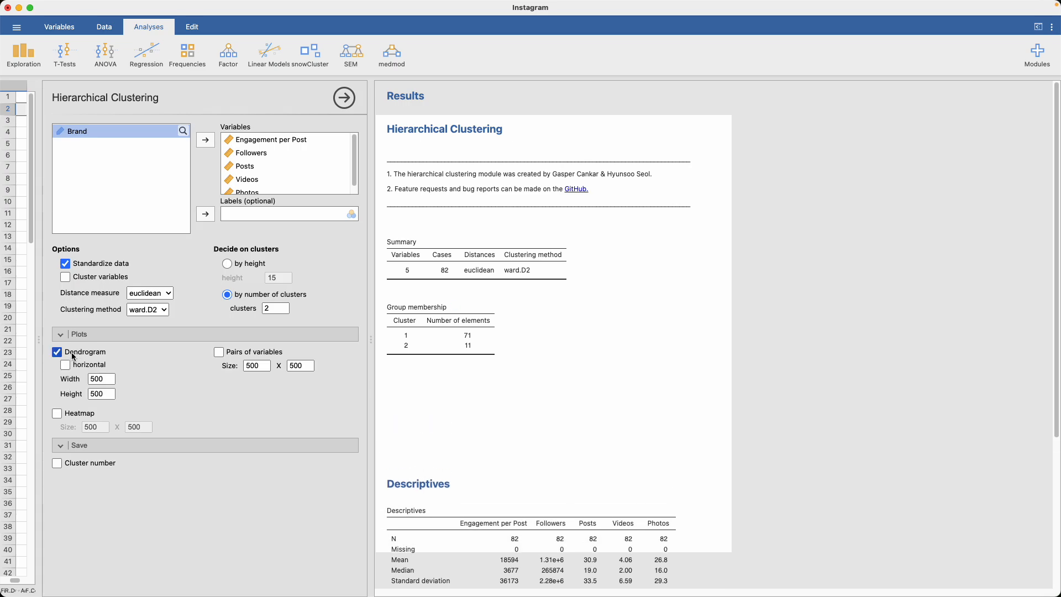
{"action": "scroll", "coordinate": [431, 480], "scroll_direction": "down", "scroll_amount": 2}
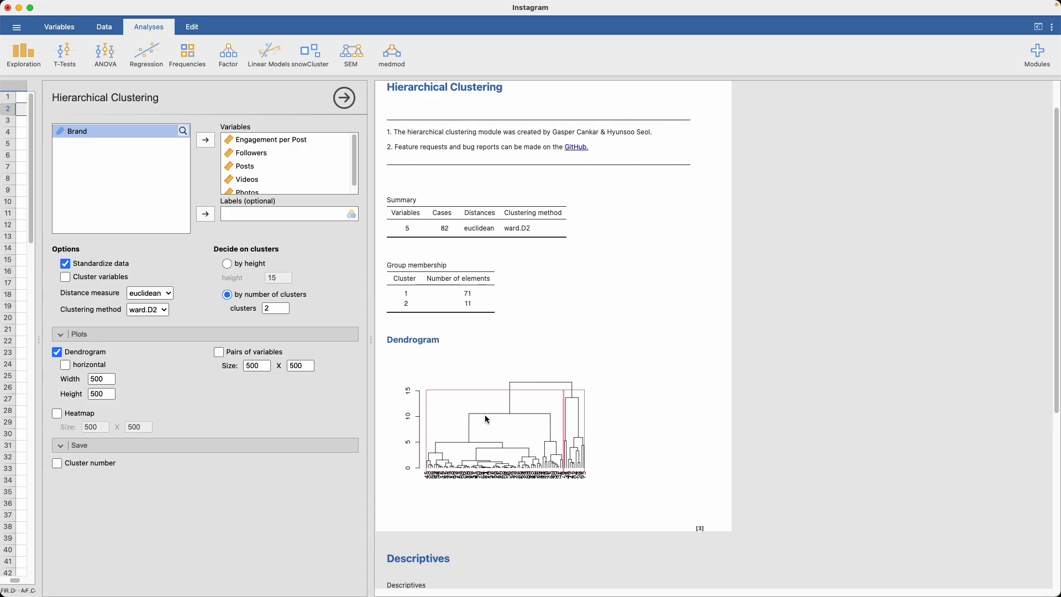
- Try deciding the clusters by a height of 10, and return to deciding by number of clusters
{"action": "left_click", "coordinate": [227, 264]}
{"action": "left_click", "coordinate": [279, 277]}
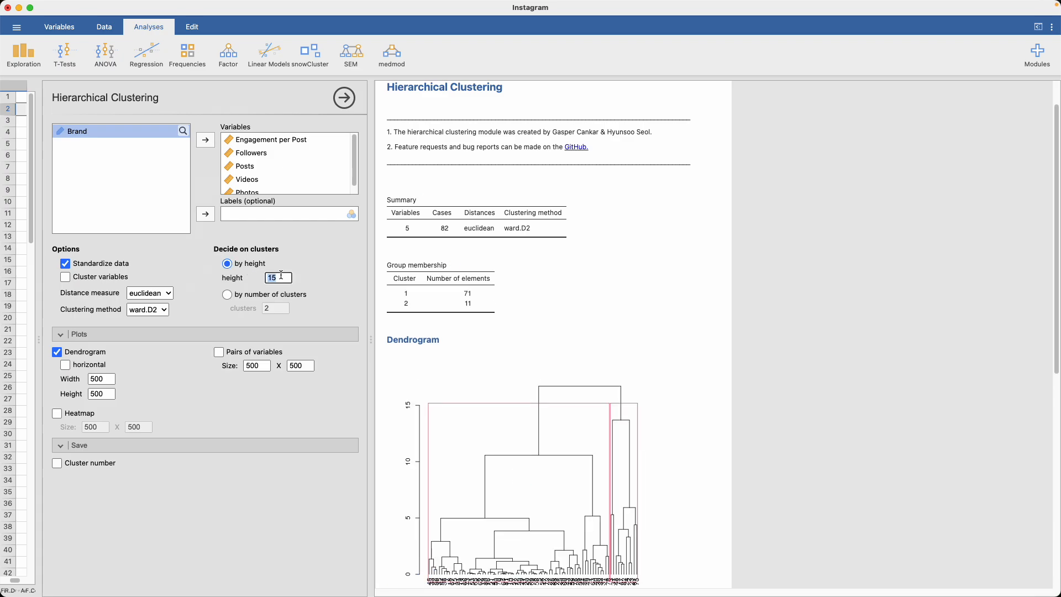
{"action": "type", "text": "10"}
{"action": "scroll", "coordinate": [688, 343], "scroll_direction": "down", "scroll_amount": 5}
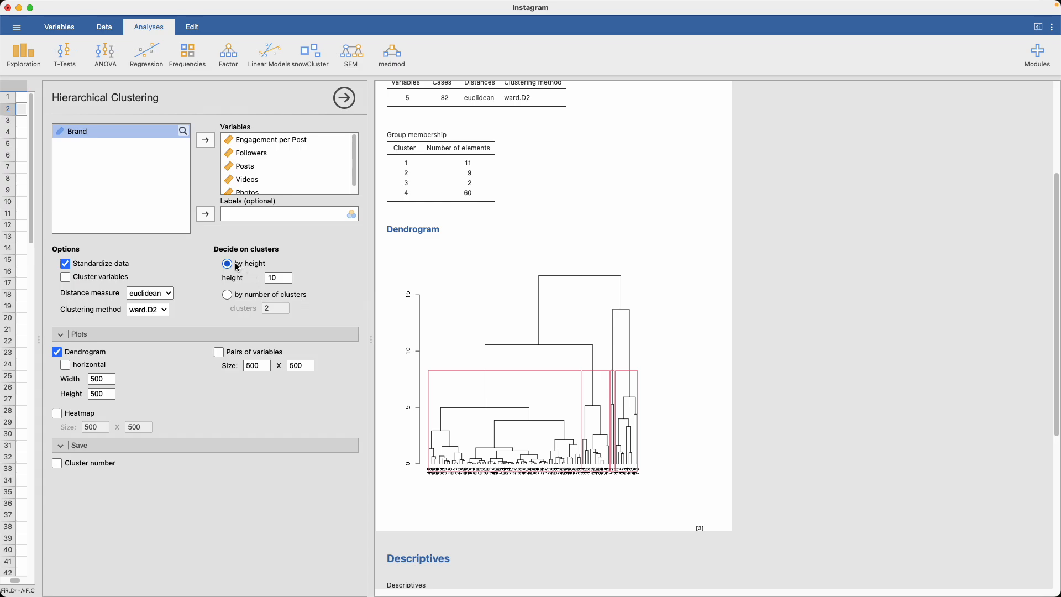
{"action": "left_click", "coordinate": [238, 297]}
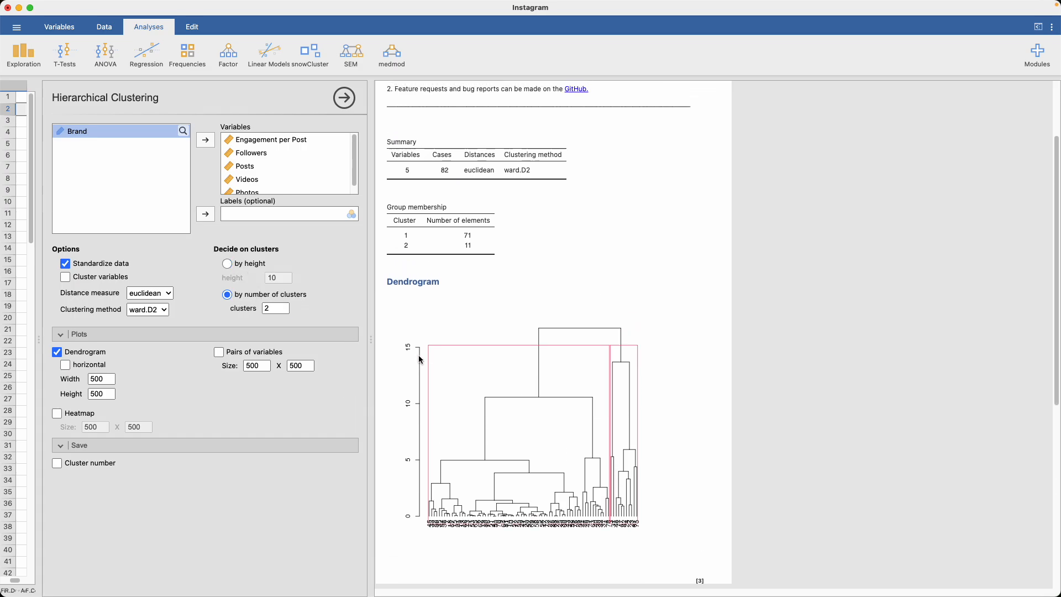
- Add a heatmap to the hierarchical clustering results
{"action": "scroll", "coordinate": [480, 439], "scroll_direction": "down", "scroll_amount": 10}
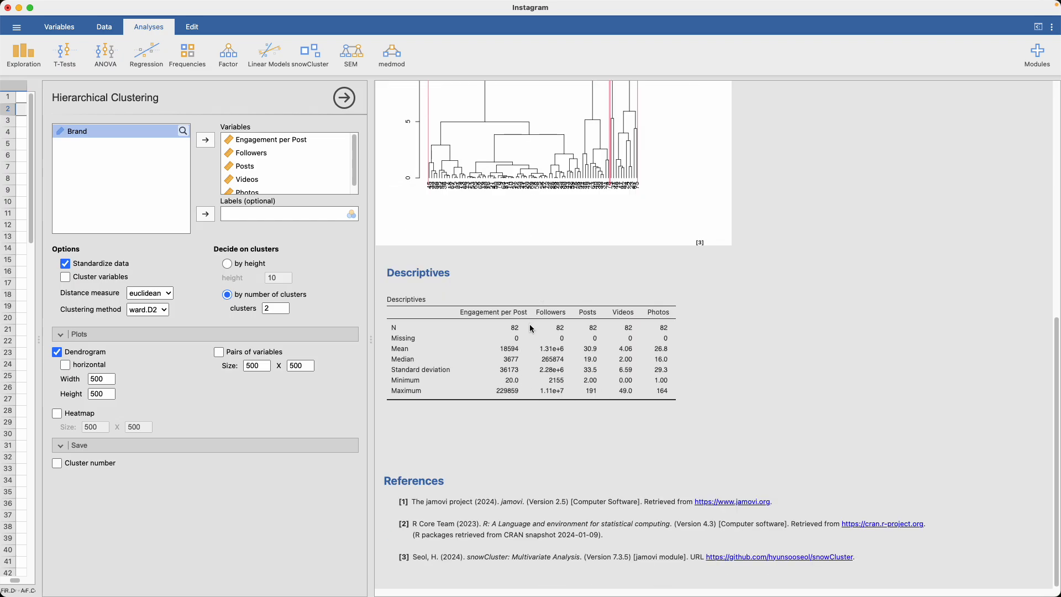
{"action": "scroll", "coordinate": [528, 333], "scroll_direction": "up", "scroll_amount": 2}
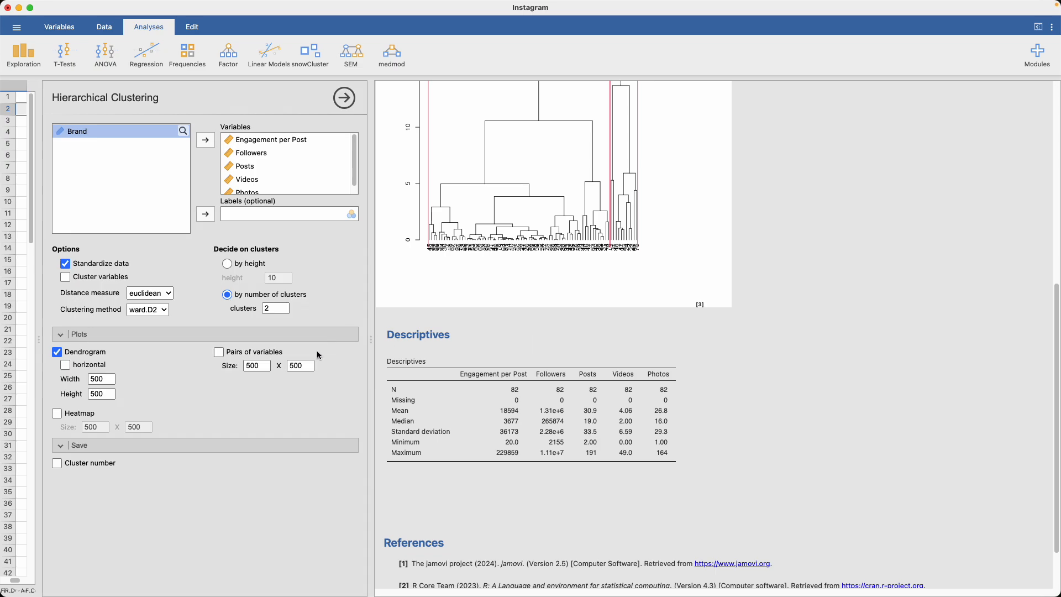
{"action": "left_click", "coordinate": [57, 414]}
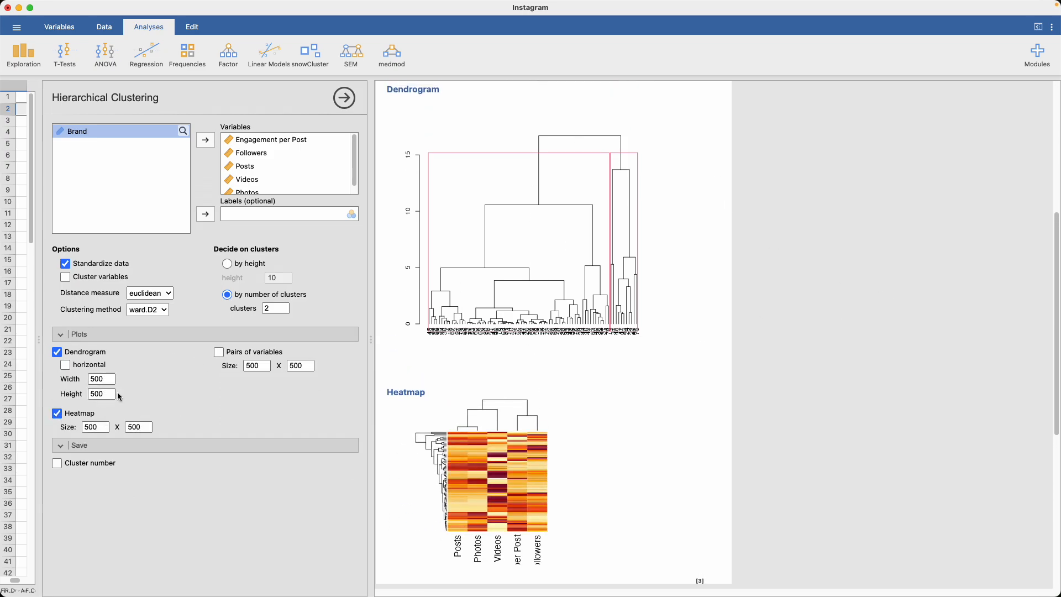
{"action": "scroll", "coordinate": [442, 470], "scroll_direction": "down", "scroll_amount": 2}
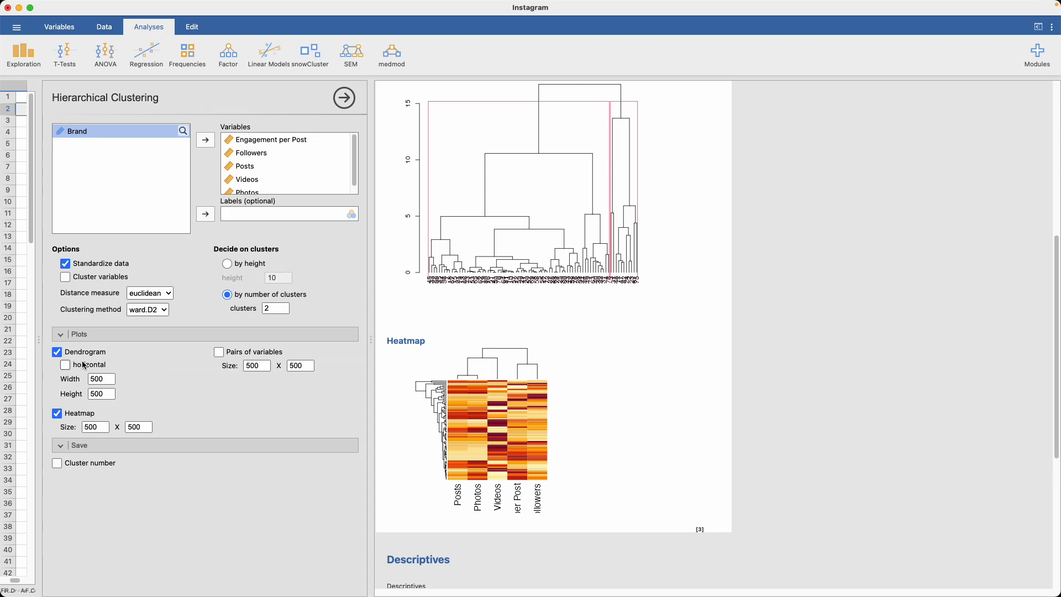
- Try a width of 100 for the heatmap
{"action": "left_click", "coordinate": [105, 430]}
{"action": "type", "text": "100"}
{"action": "key", "text": "Return"}
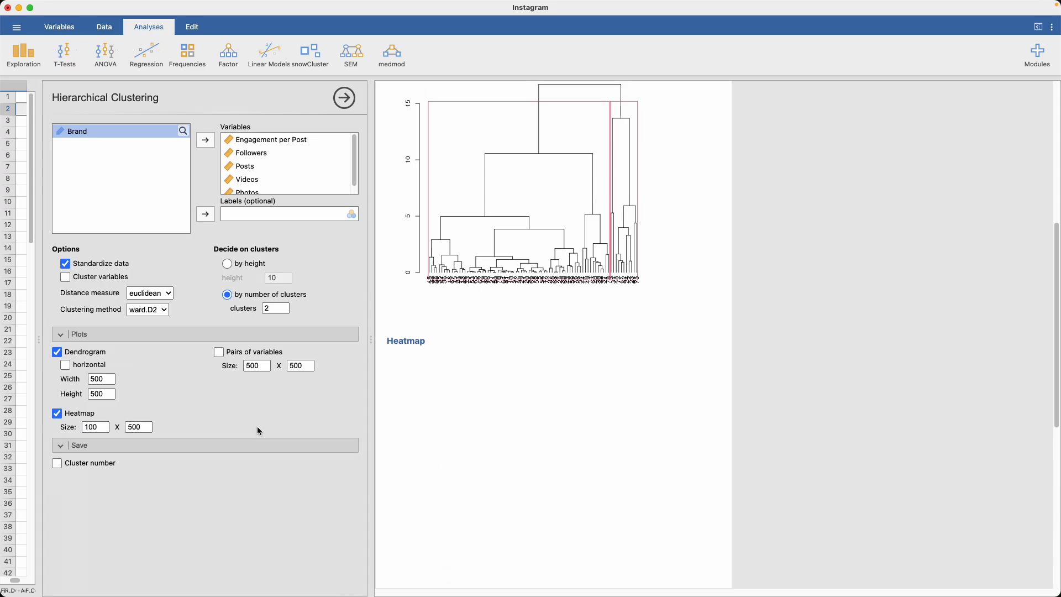
{"action": "scroll", "coordinate": [519, 442], "scroll_direction": "down", "scroll_amount": 5}
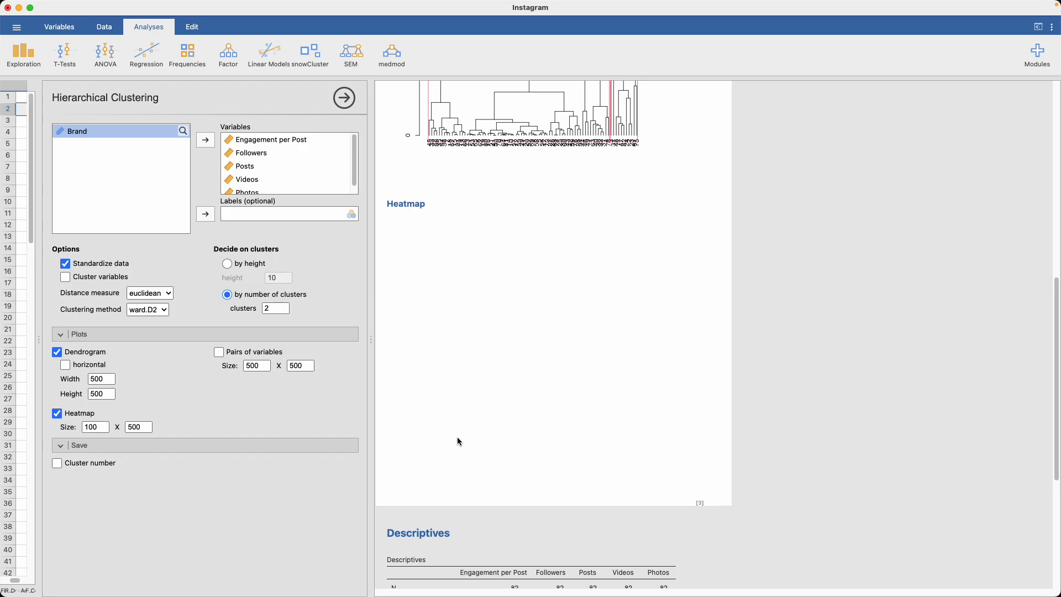
- Set the heatmap's width to 1000
{"action": "left_click", "coordinate": [105, 423]}
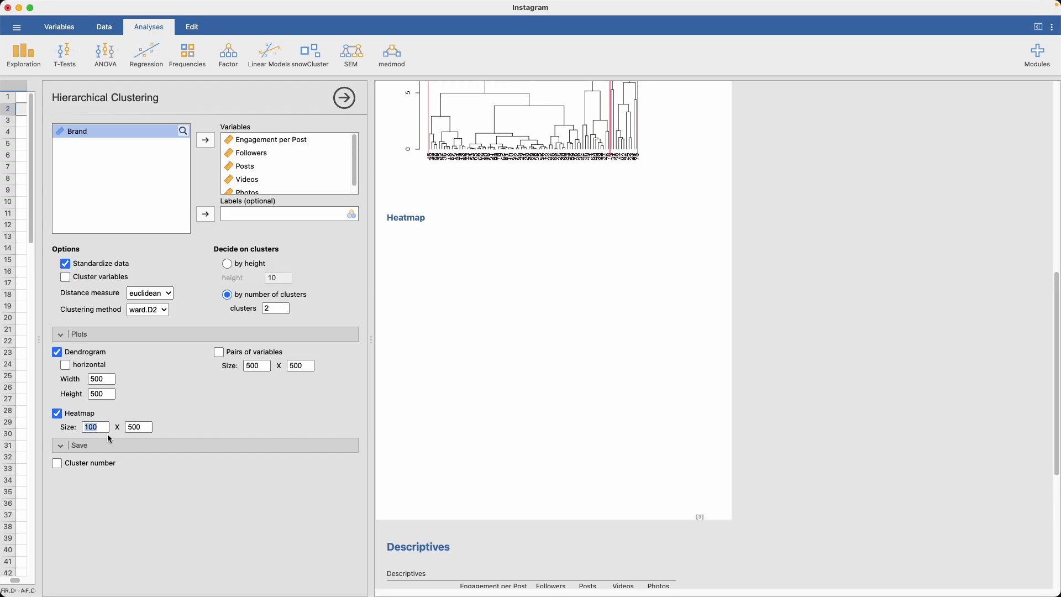
{"action": "double_click", "coordinate": [105, 424]}
{"action": "type", "text": "1000"}
{"action": "key", "text": "Return"}
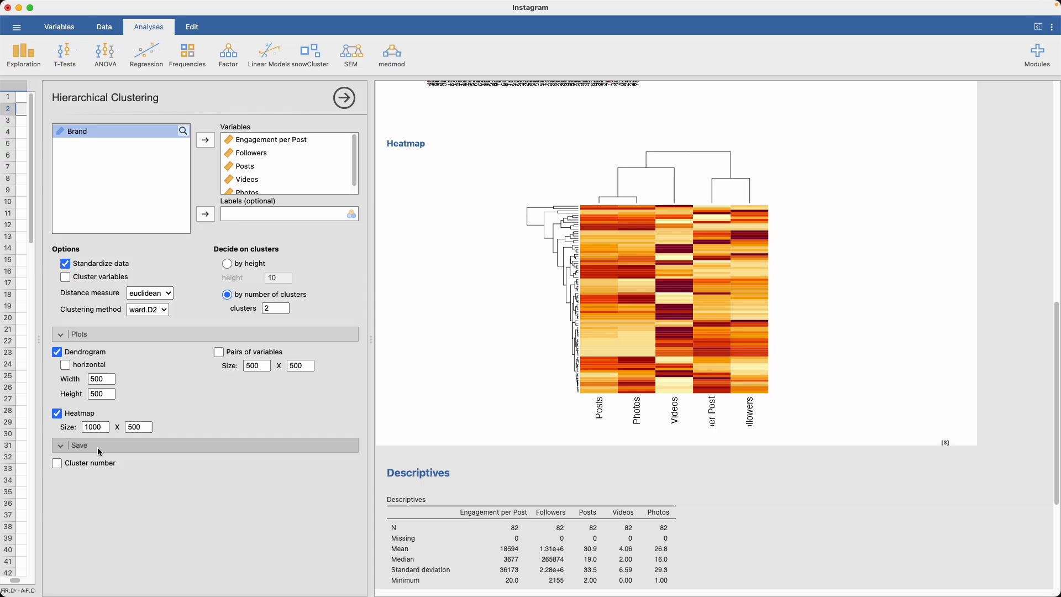
- Save the cluster number to the dataset and expand the data sheet to show the new column beside the brands
{"action": "left_click", "coordinate": [56, 463]}
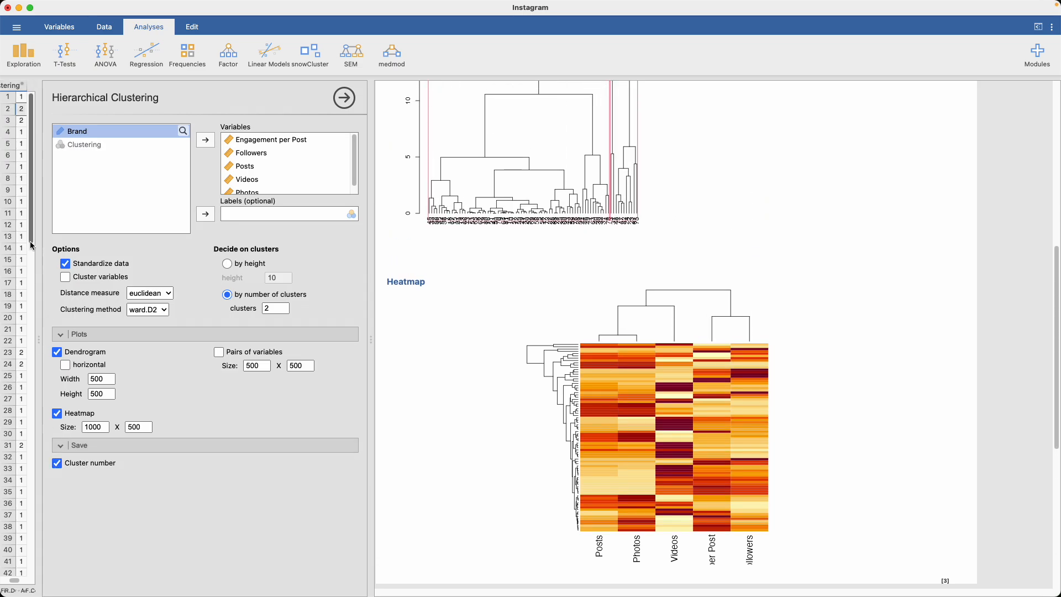
{"action": "left_click", "coordinate": [40, 341]}
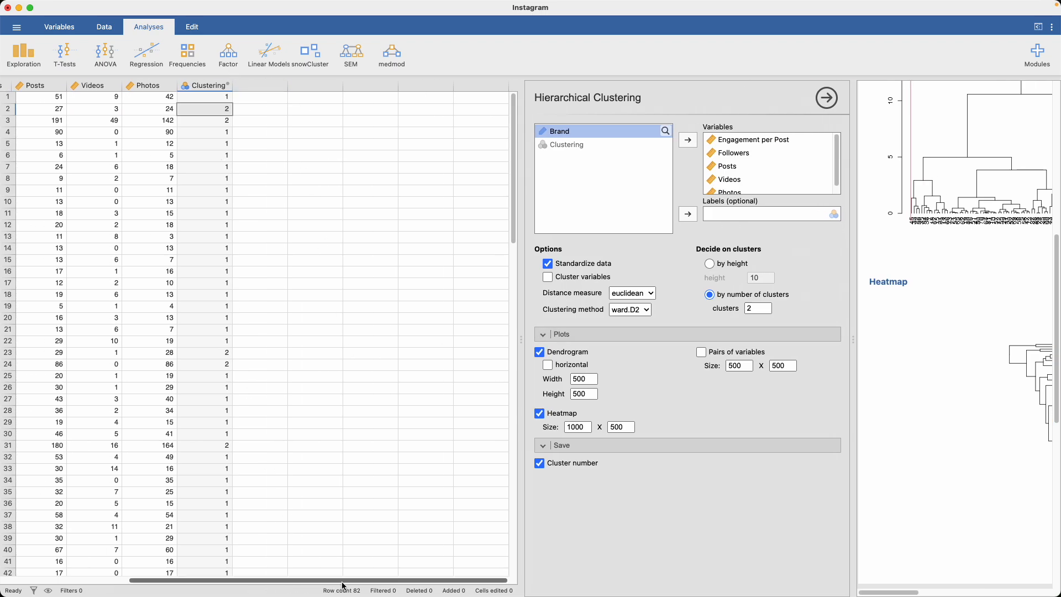
{"action": "scroll", "coordinate": [344, 586], "scroll_direction": "left", "scroll_amount": 5}
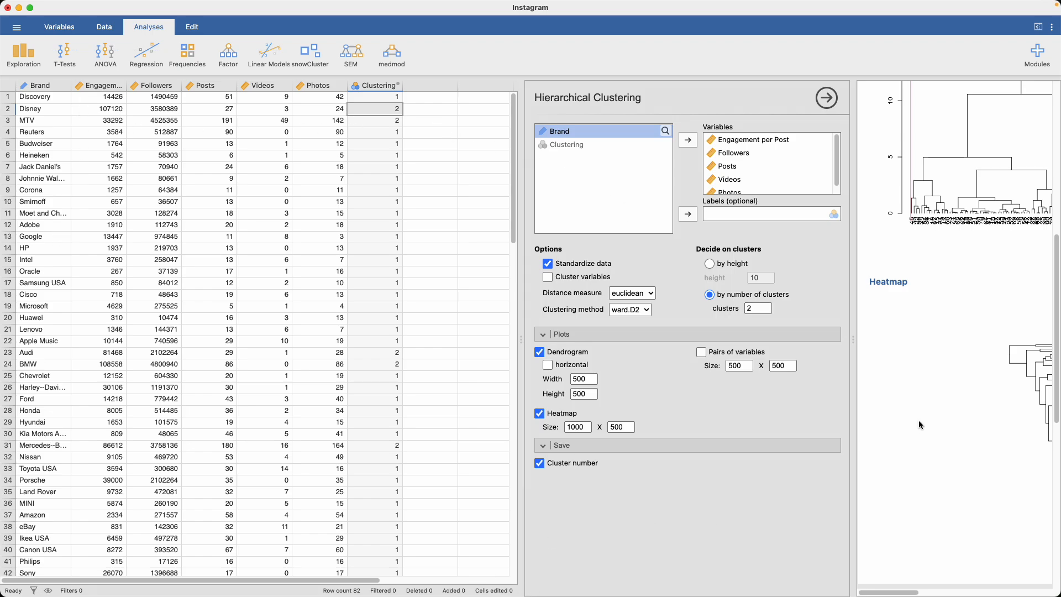
- Enlarge the results area and review the group membership table, dendrogram and heatmap
{"action": "left_click_drag", "start_coordinate": [856, 349], "coordinate": [434, 354]}
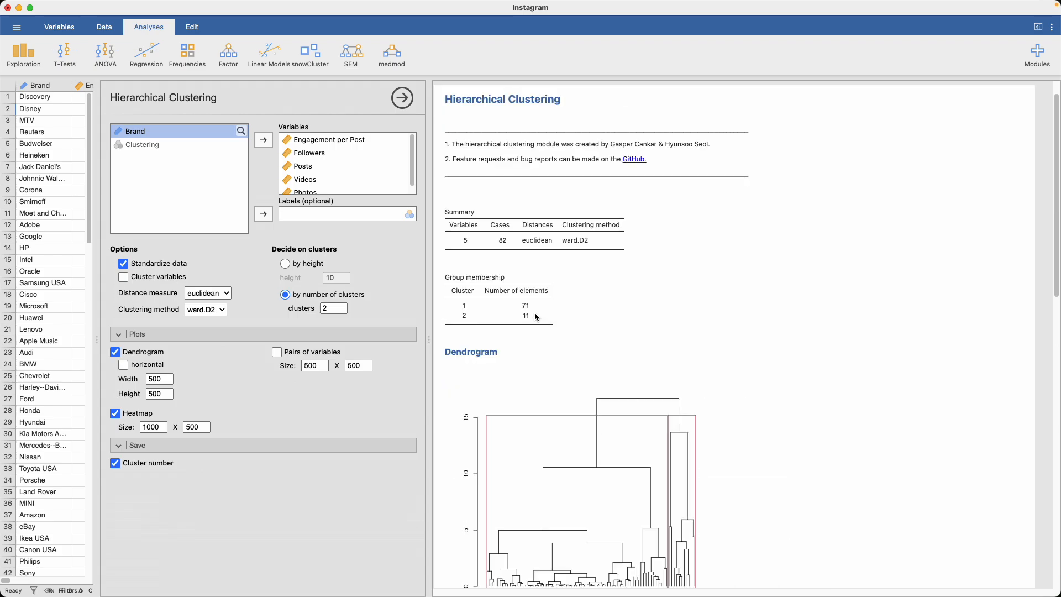
{"action": "scroll", "coordinate": [640, 416], "scroll_direction": "down", "scroll_amount": 5}
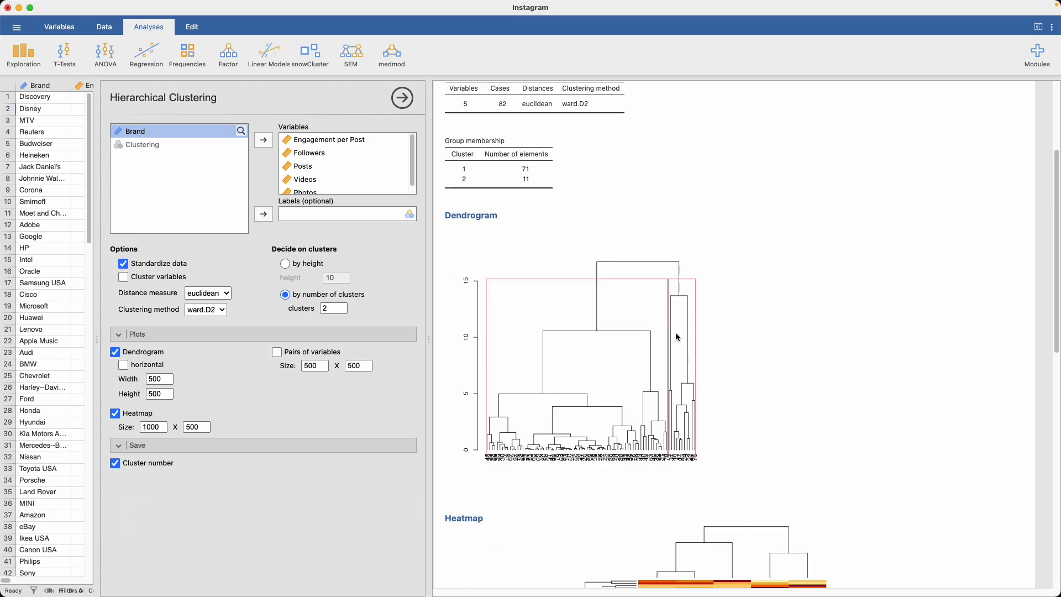
{"action": "scroll", "coordinate": [702, 427], "scroll_direction": "down", "scroll_amount": 10}
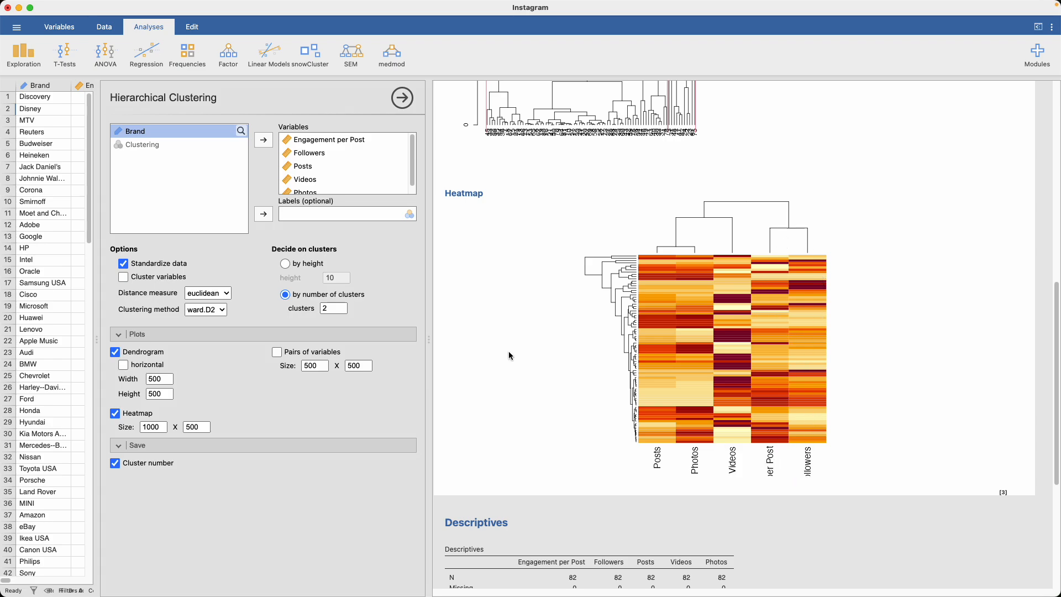
- Expand the data sheet and compare Disney's and MTV's cluster assignments with their follower and engagement values
{"action": "left_click", "coordinate": [97, 341]}
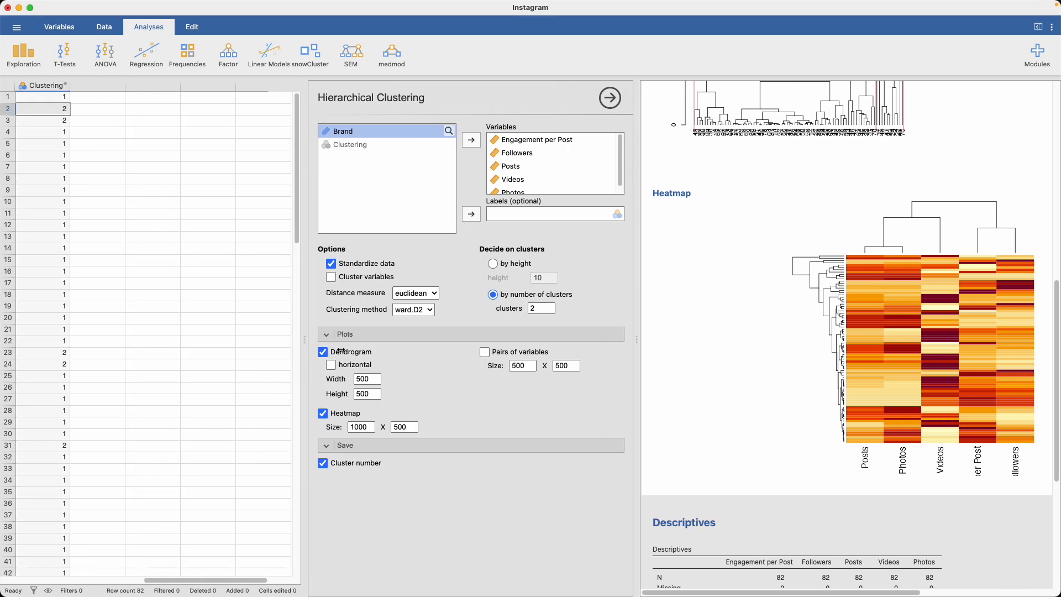
{"action": "scroll", "coordinate": [434, 581], "scroll_direction": "left", "scroll_amount": 3}
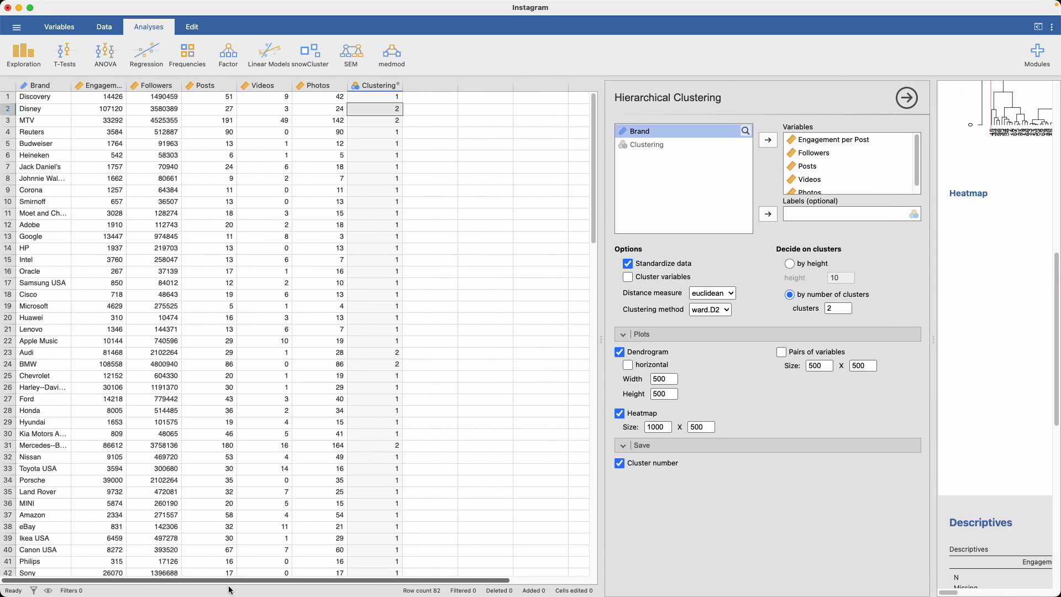
{"action": "left_click", "coordinate": [379, 122]}
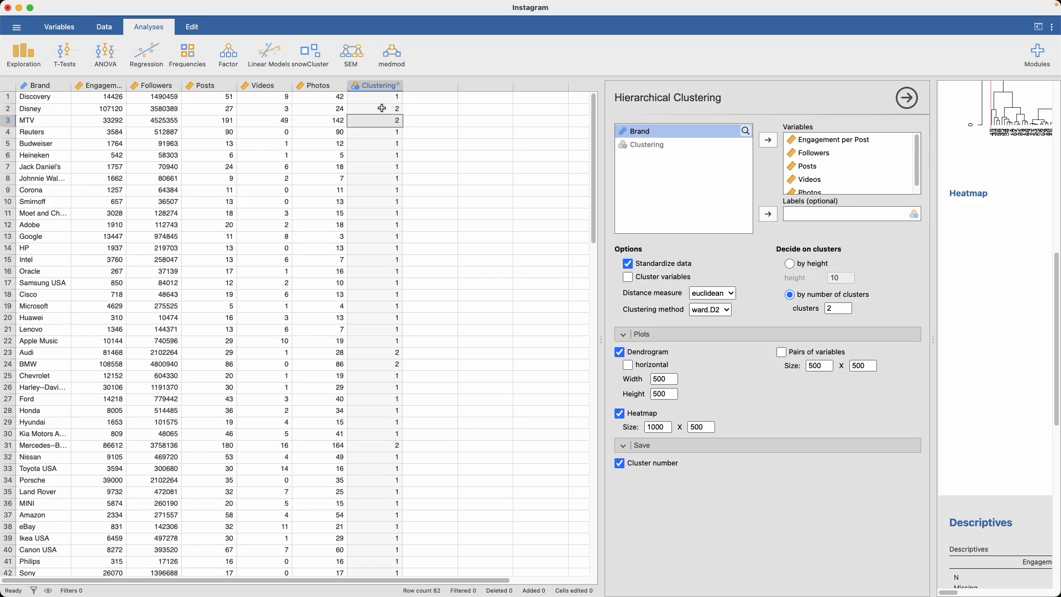
{"action": "left_click_drag", "start_coordinate": [381, 109], "coordinate": [385, 118]}
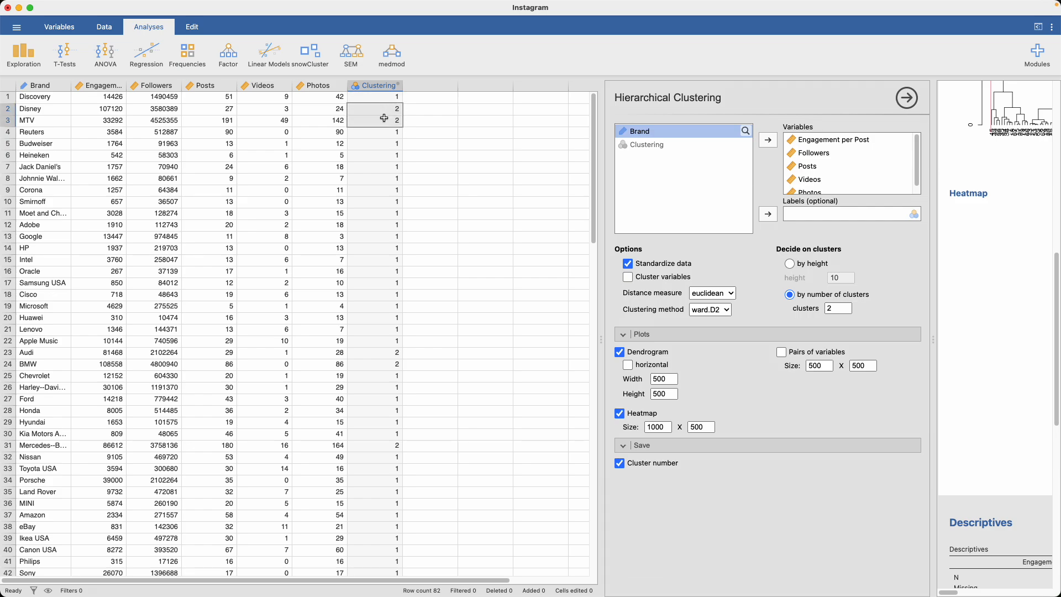
{"action": "left_click", "coordinate": [180, 111]}
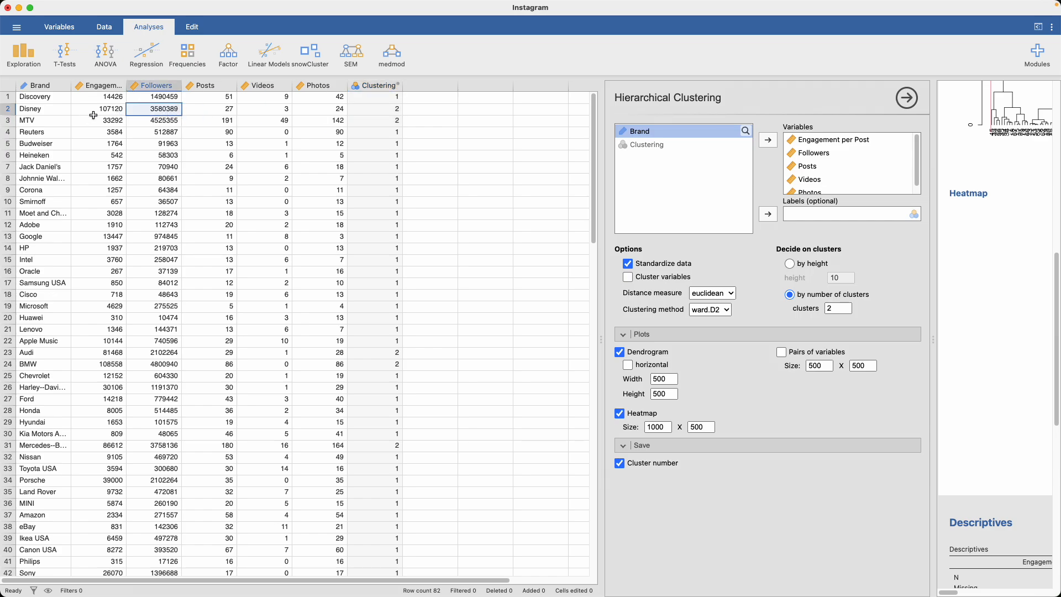
{"action": "left_click", "coordinate": [160, 122]}
{"action": "left_click", "coordinate": [32, 121]}
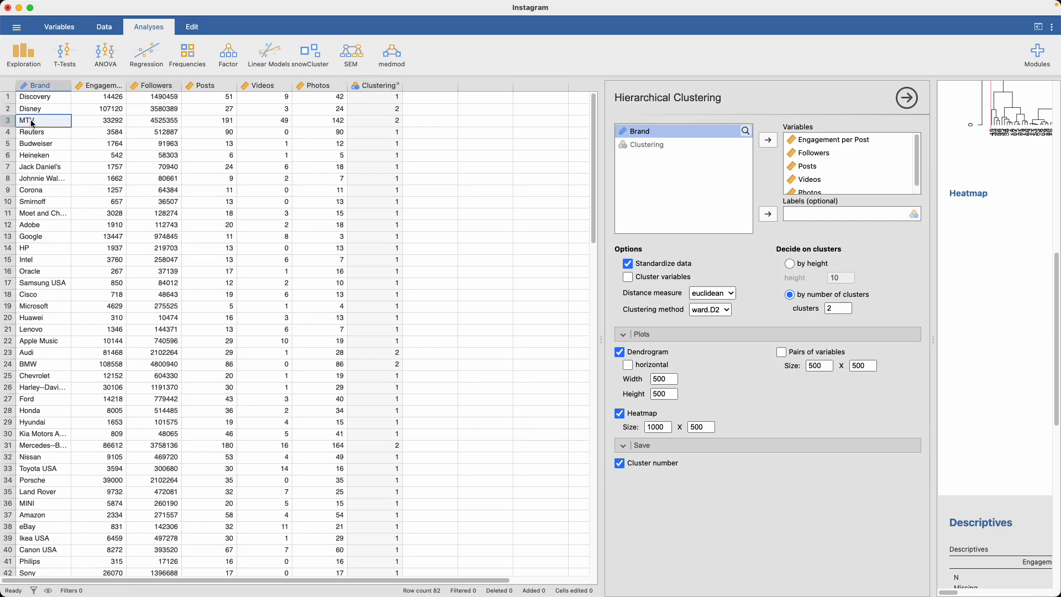
{"action": "left_click", "coordinate": [119, 112]}
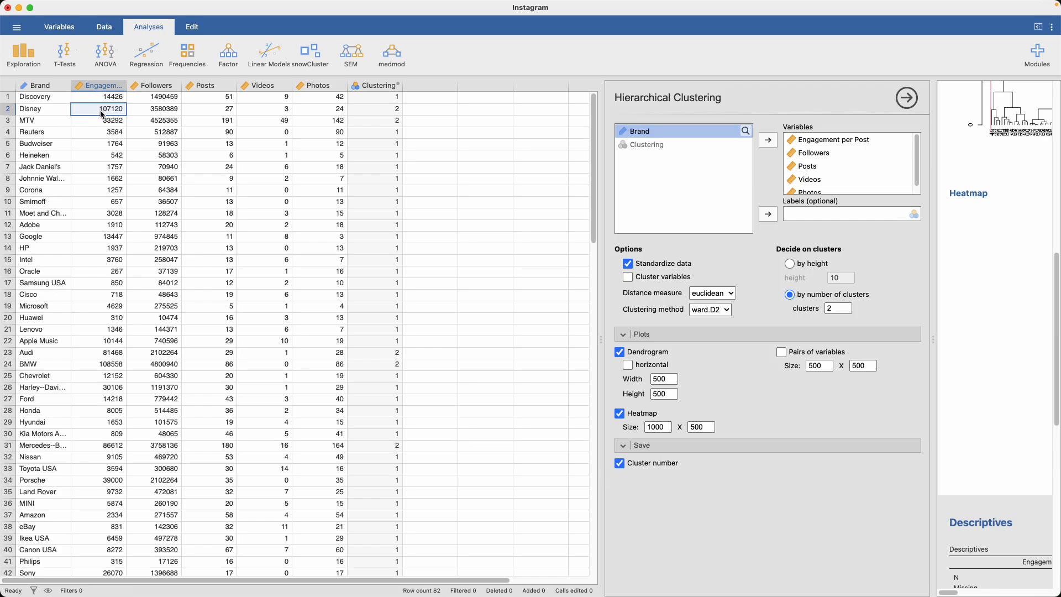
- Examine the data rows of Audi, BMW, Mercedes, Luis Vuitton and Prada against their cluster assignments
{"action": "scroll", "coordinate": [337, 306], "scroll_direction": "down", "scroll_amount": 3}
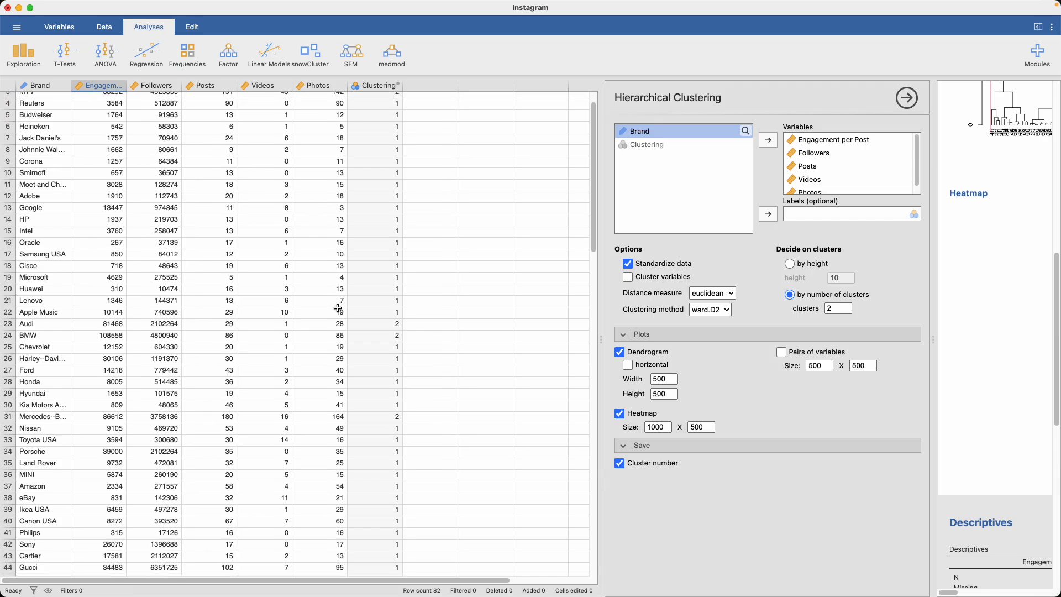
{"action": "left_click_drag", "start_coordinate": [362, 309], "coordinate": [52, 318]}
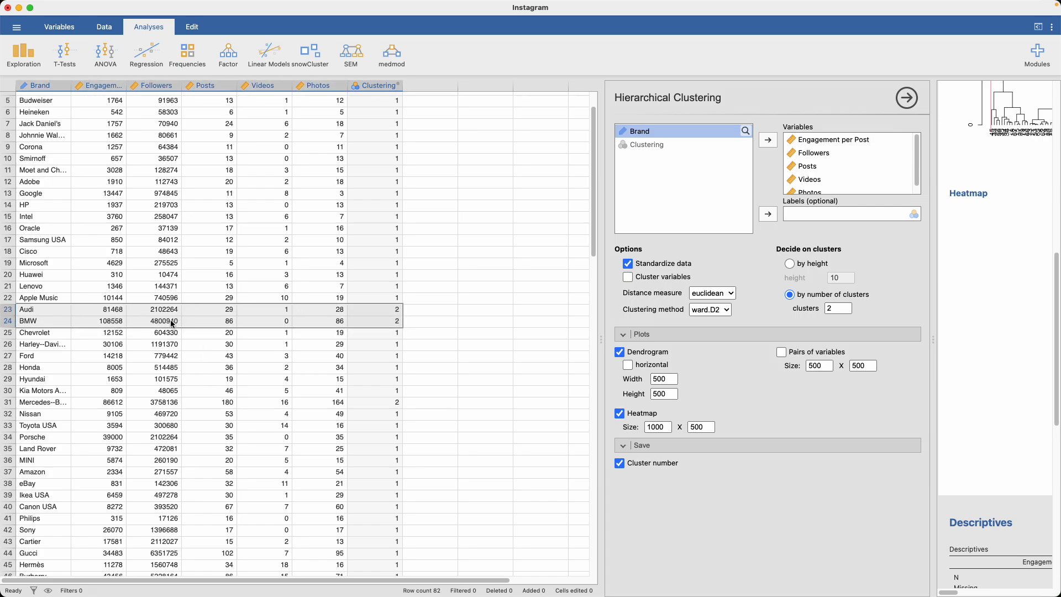
{"action": "scroll", "coordinate": [381, 310], "scroll_direction": "down", "scroll_amount": 10}
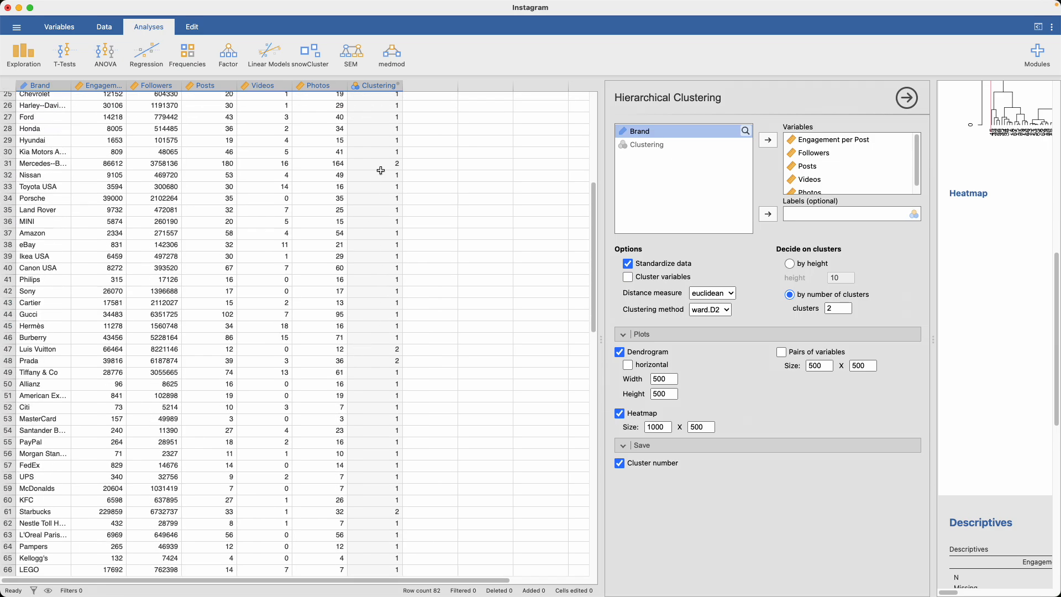
{"action": "left_click_drag", "start_coordinate": [381, 166], "coordinate": [55, 163]}
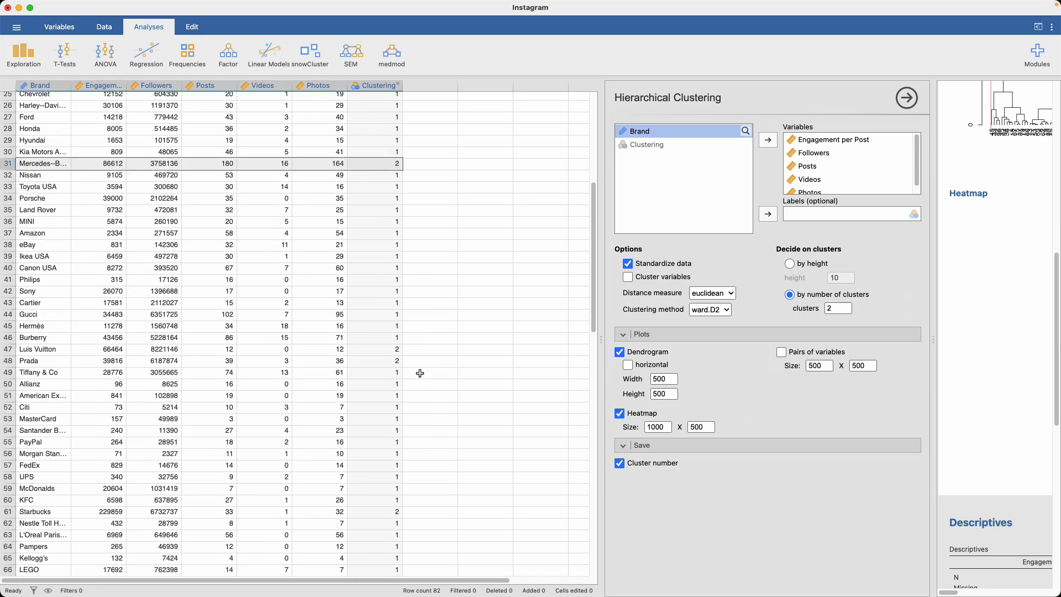
{"action": "left_click_drag", "start_coordinate": [380, 354], "coordinate": [50, 365]}
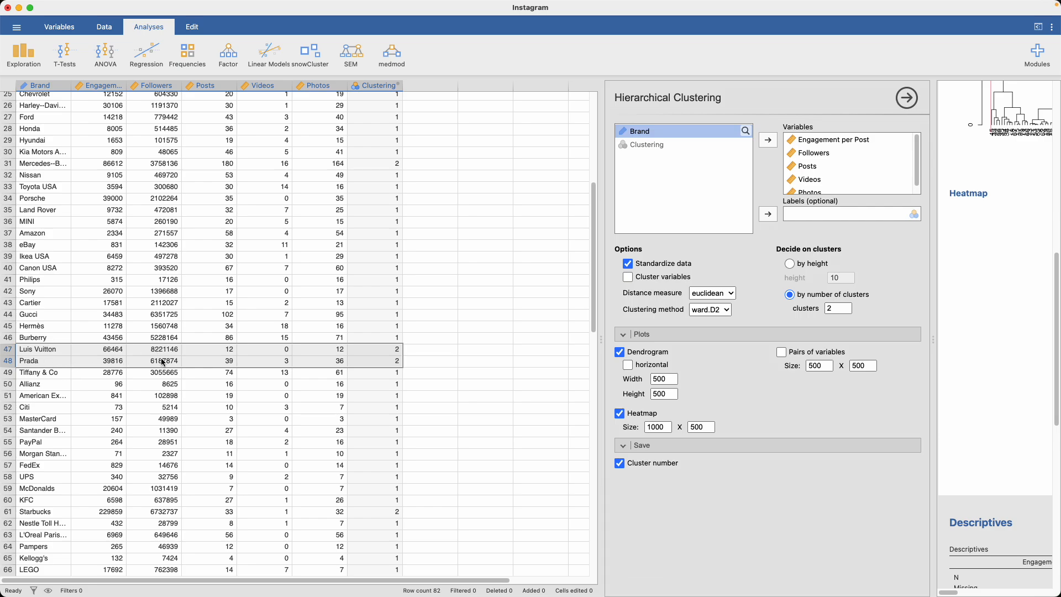
{"action": "left_click", "coordinate": [154, 355]}
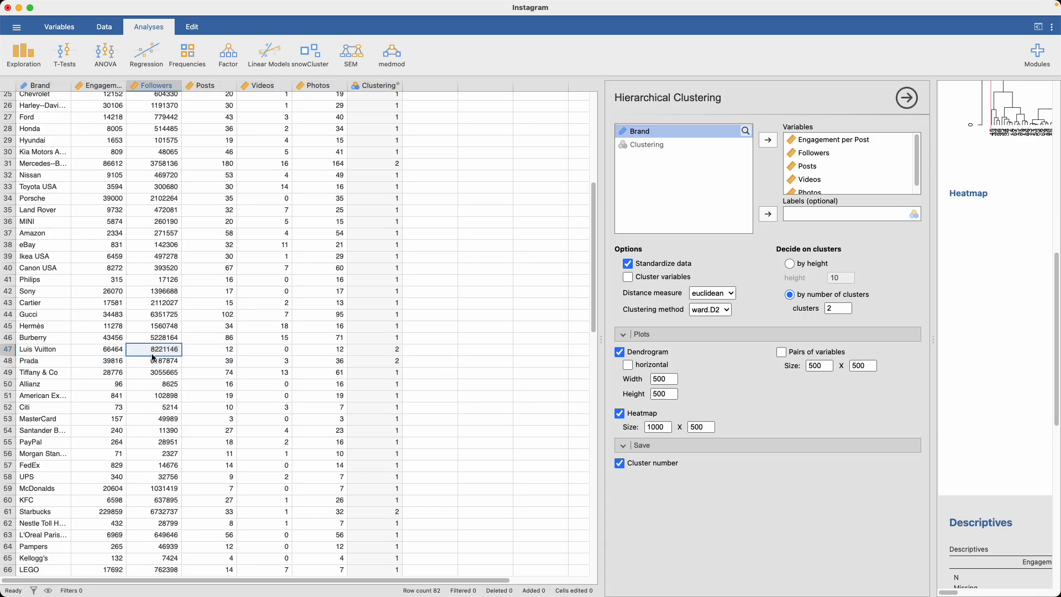
{"action": "scroll", "coordinate": [190, 338], "scroll_direction": "up", "scroll_amount": 10}
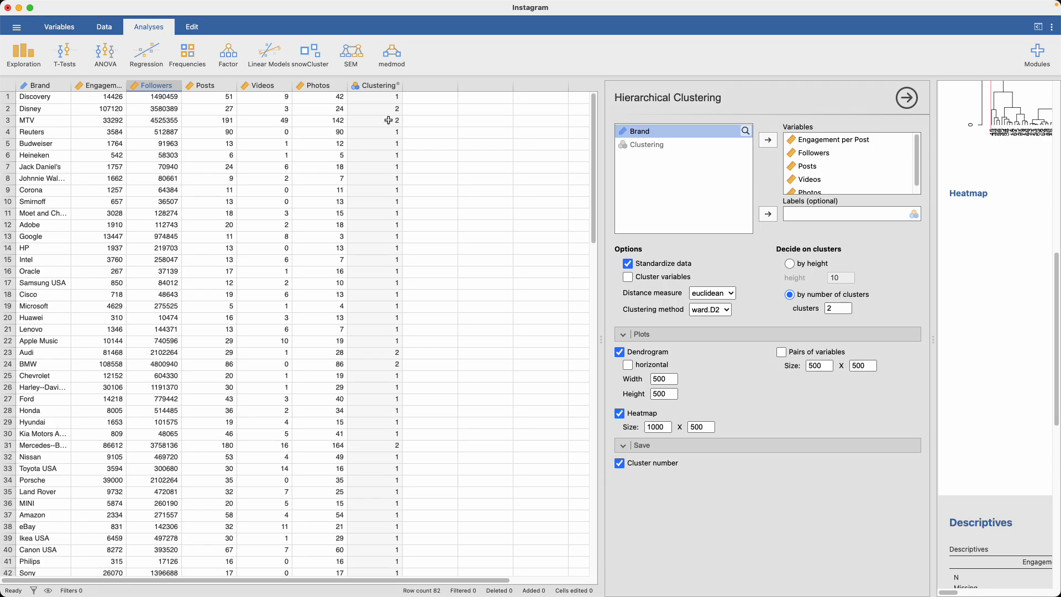
- Enlarge the results area again and examine the heatmap
{"action": "left_click", "coordinate": [601, 346]}
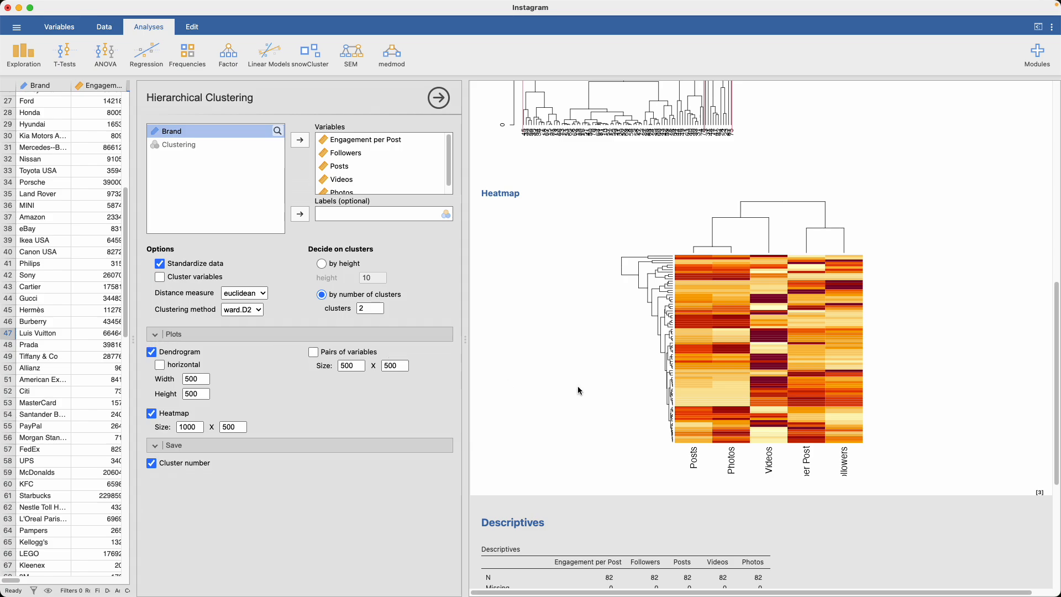
{"action": "scroll", "coordinate": [691, 321], "scroll_direction": "up", "scroll_amount": 2}
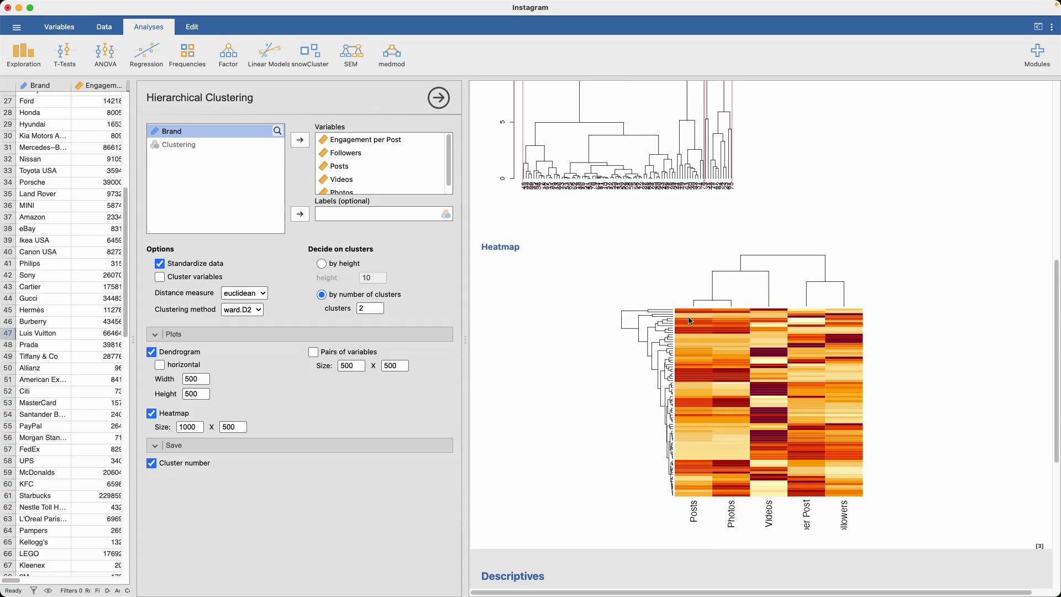